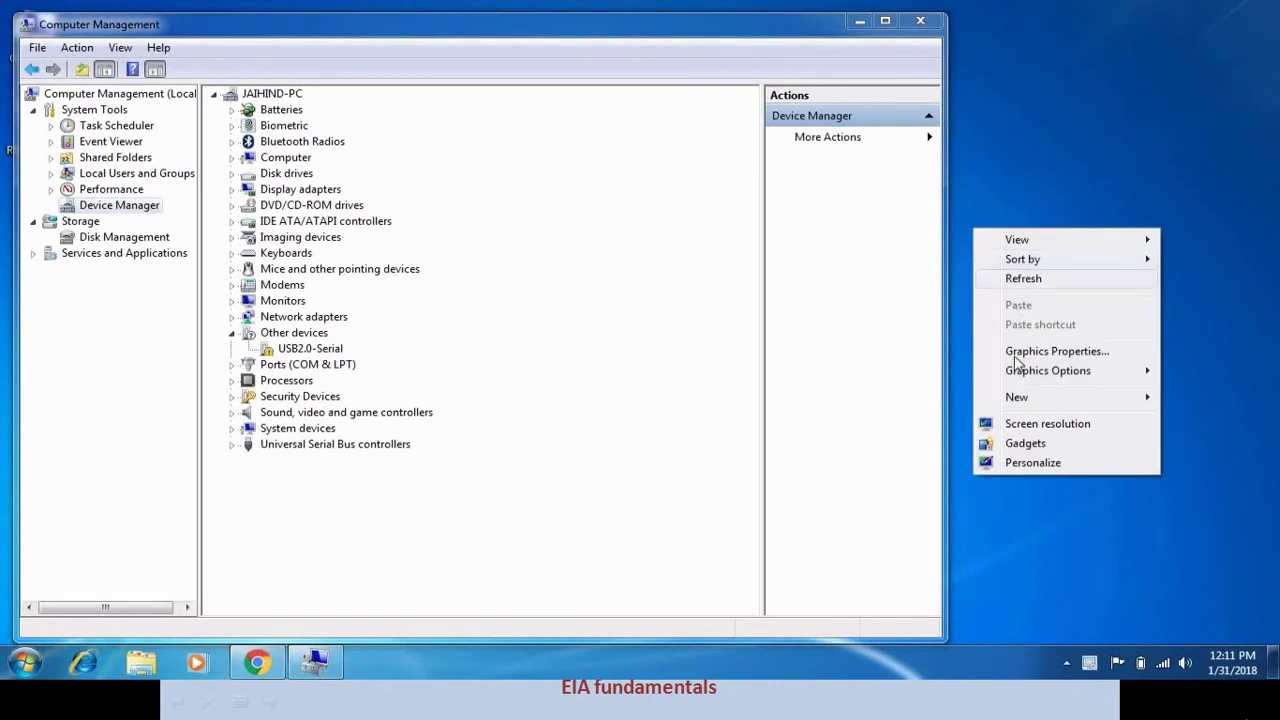
Step: Create a text document on the desktop, open it, write "ch340 driver need" and close it
mouse_move(1018, 402)
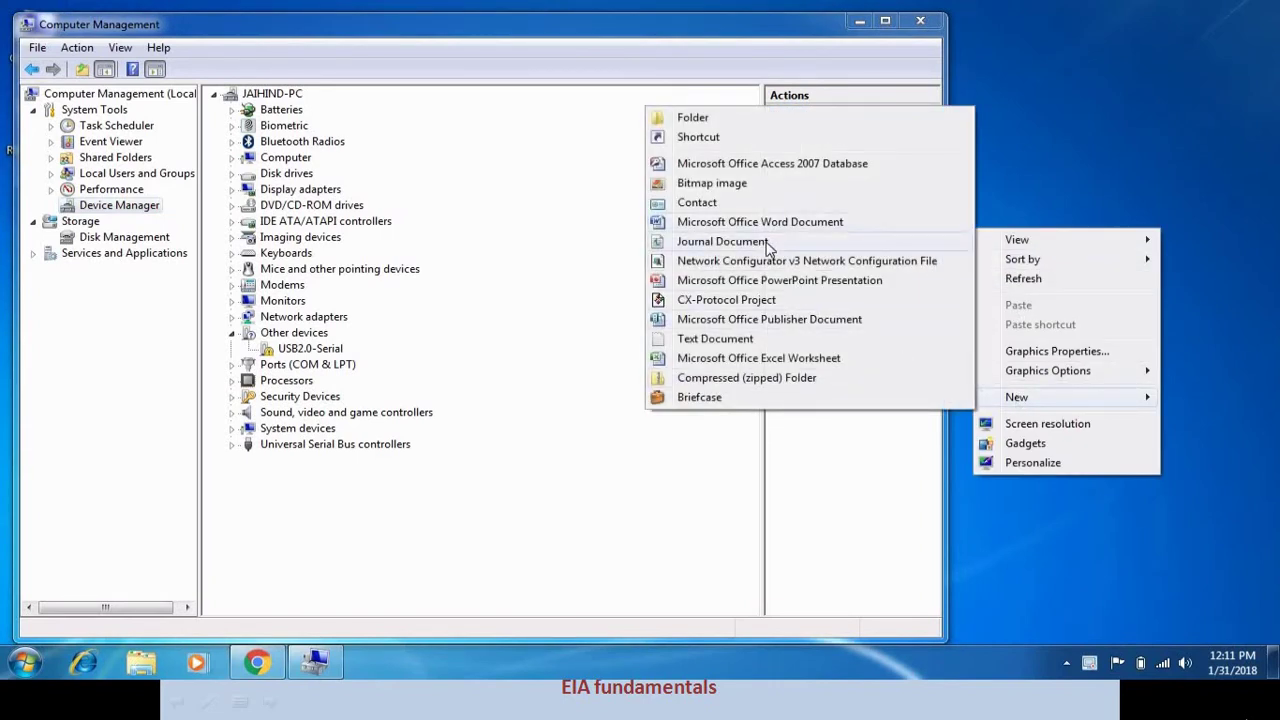
click(724, 339)
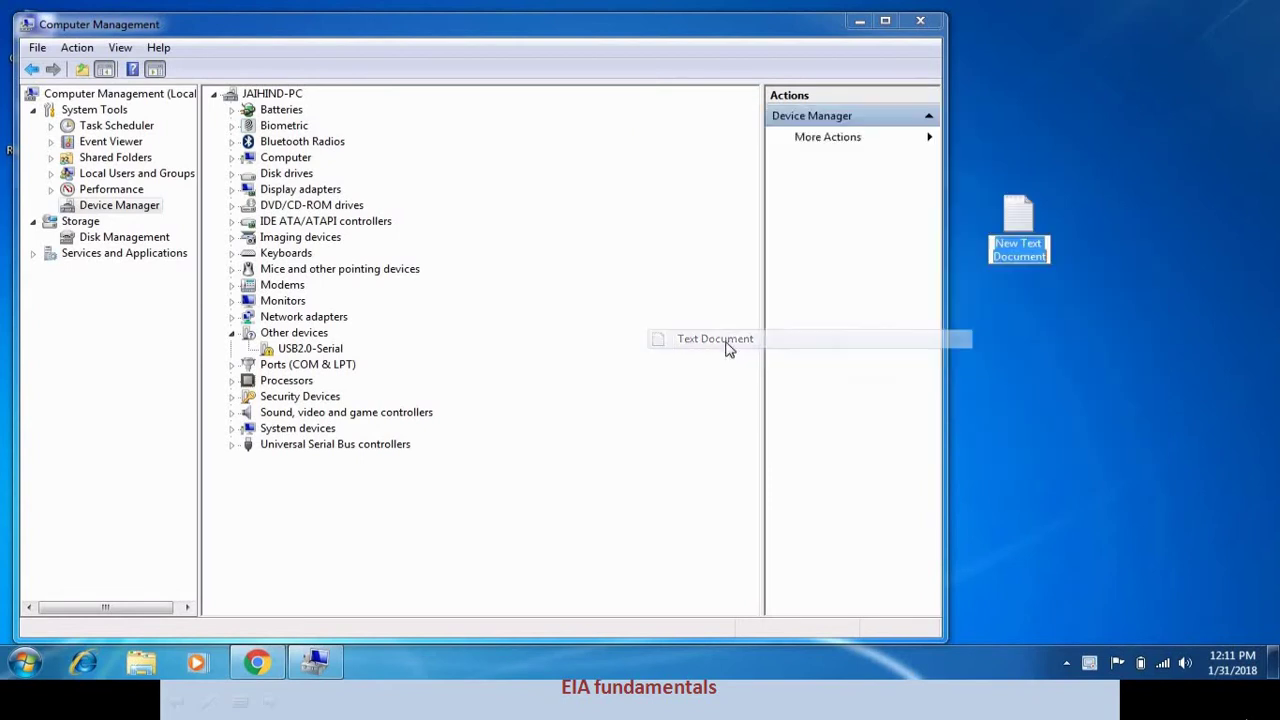
key(Return)
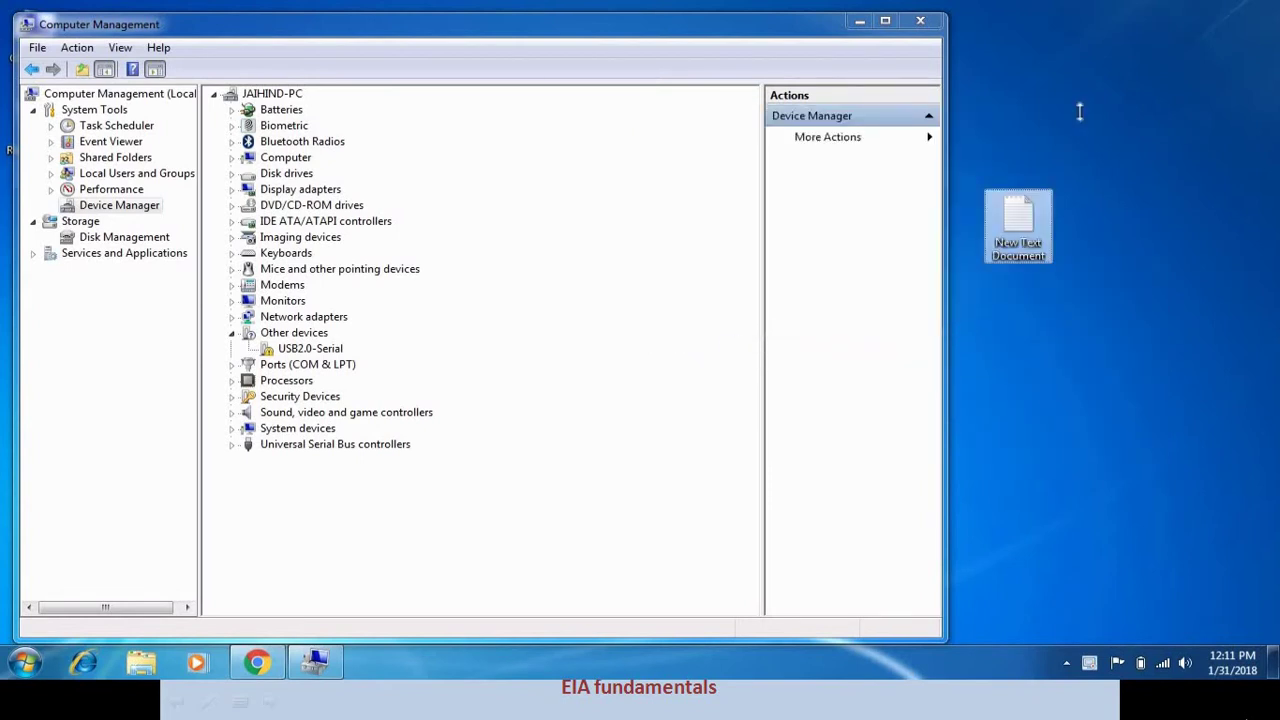
key(Return)
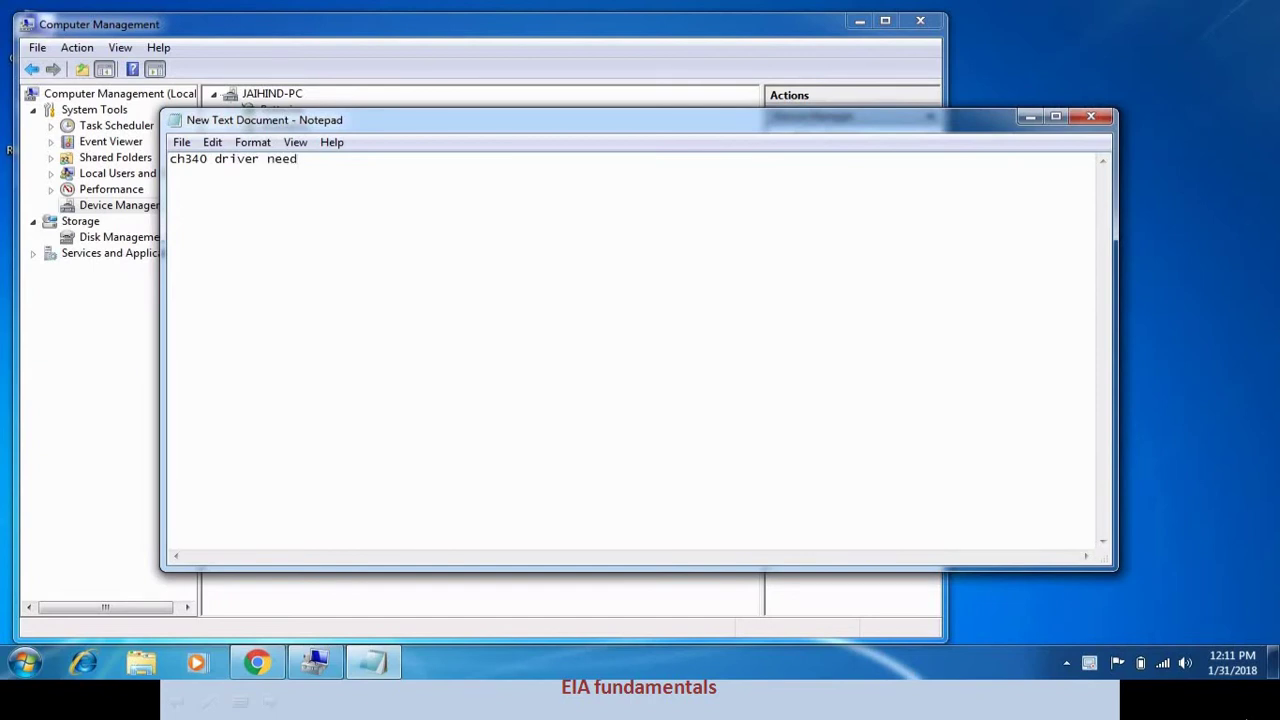
click(1091, 117)
click(686, 343)
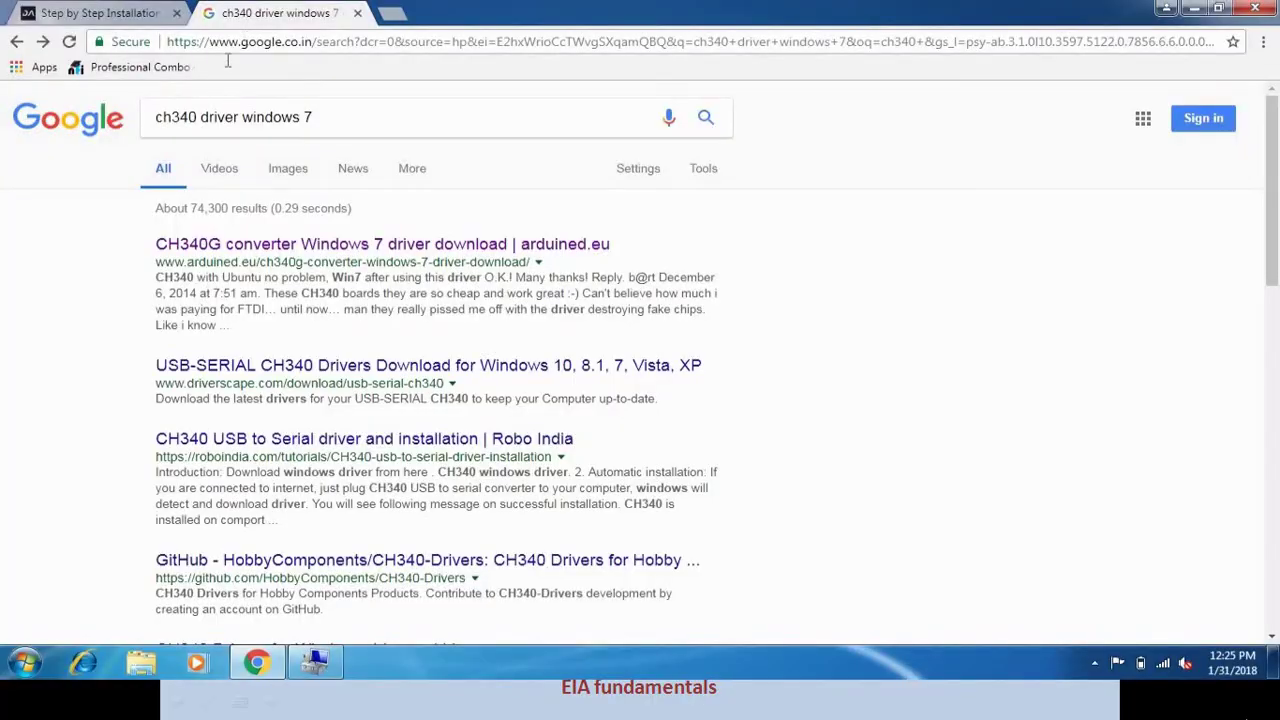
Step: Search Google for "ch340 driver windows 7" and open the arduined.eu CH340G converter driver page
click(375, 122)
key(Return)
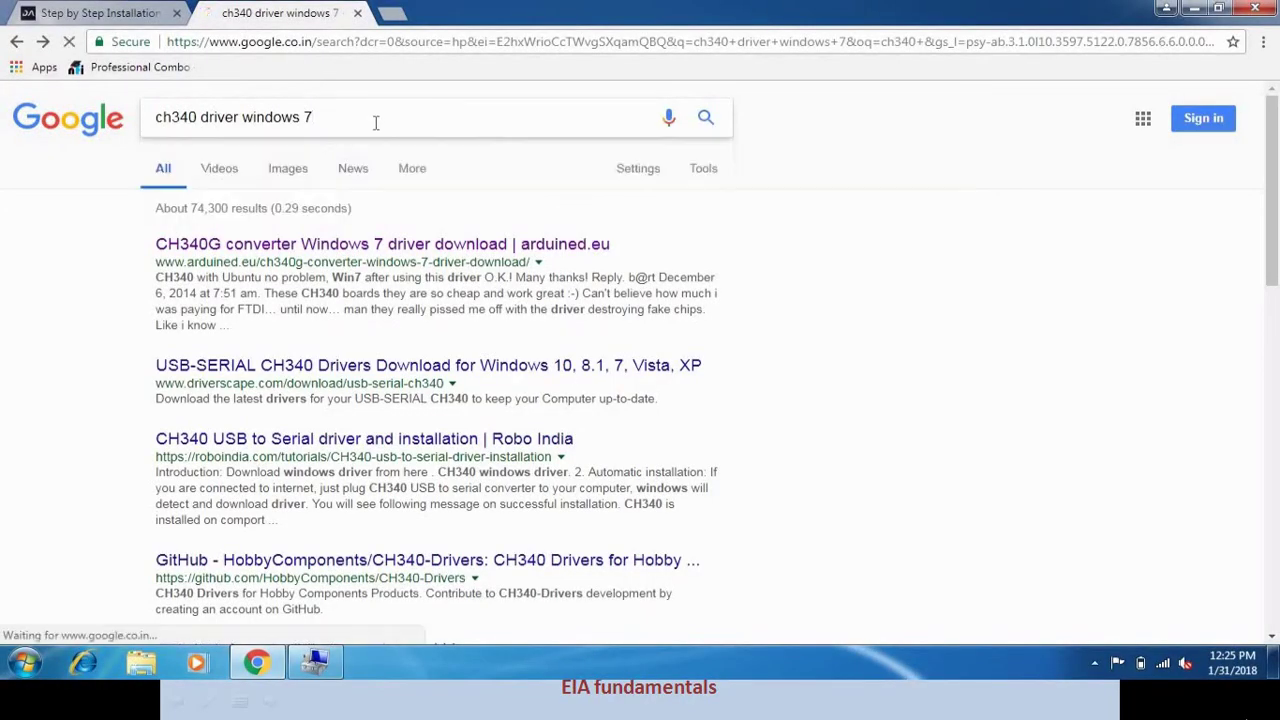
click(287, 248)
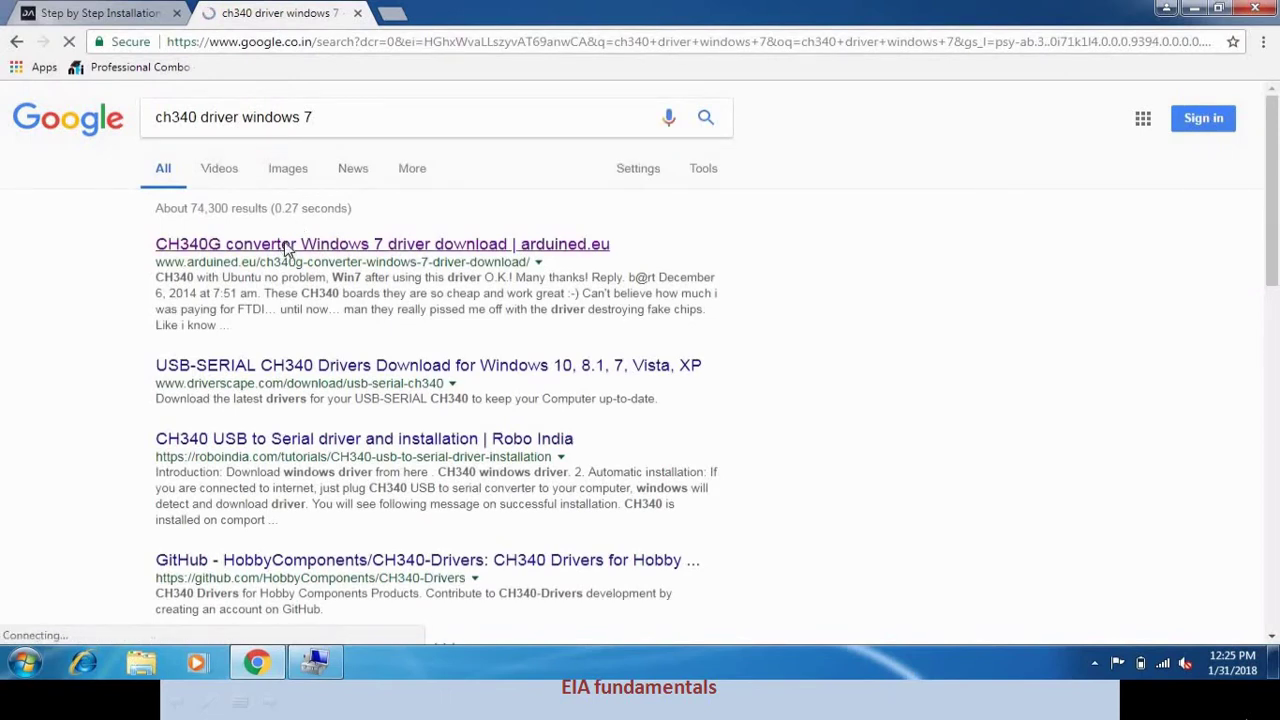
Step: Download the CH340G driver archive from the page and show the downloaded file in its folder
scroll(286, 251, down, 2)
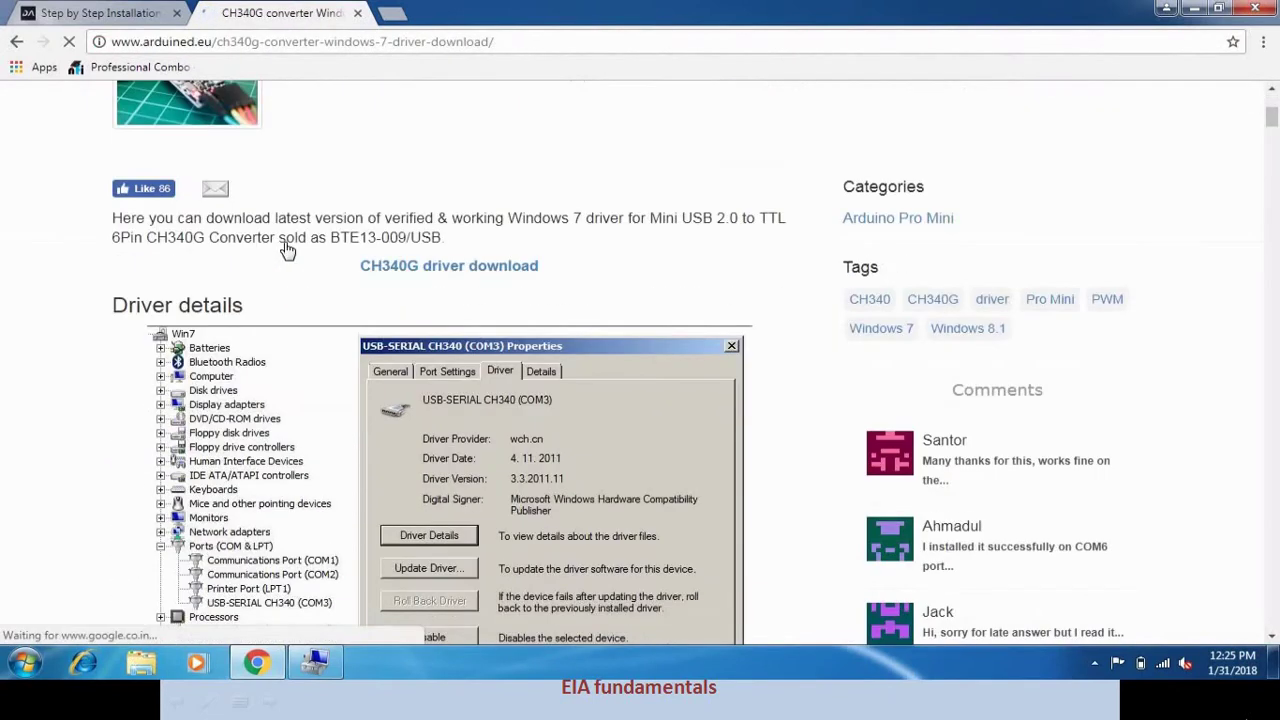
click(427, 275)
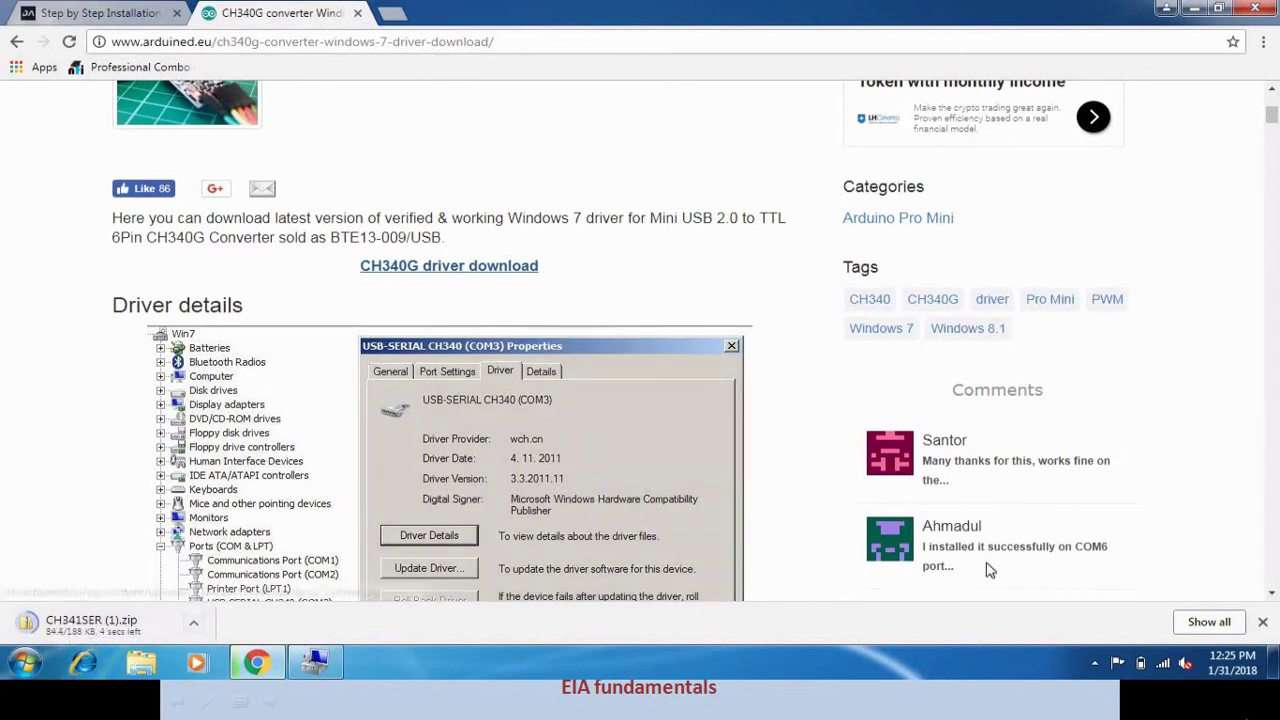
click(1208, 622)
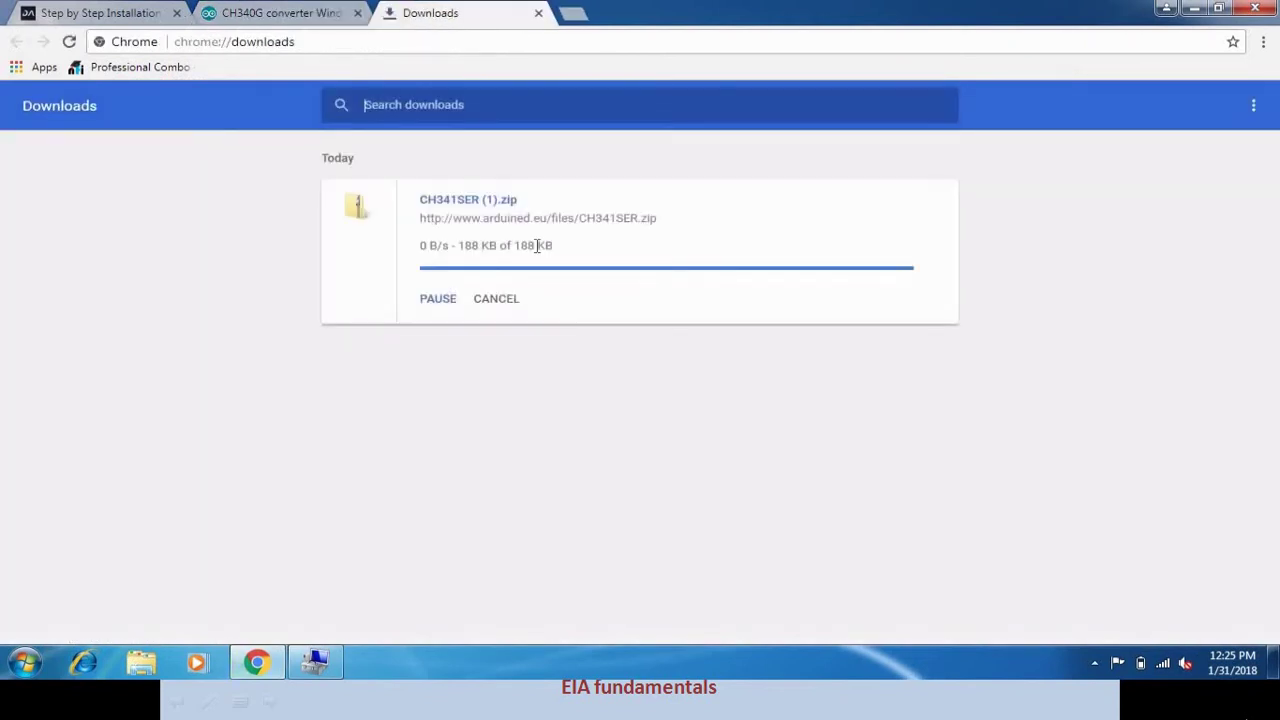
click(316, 664)
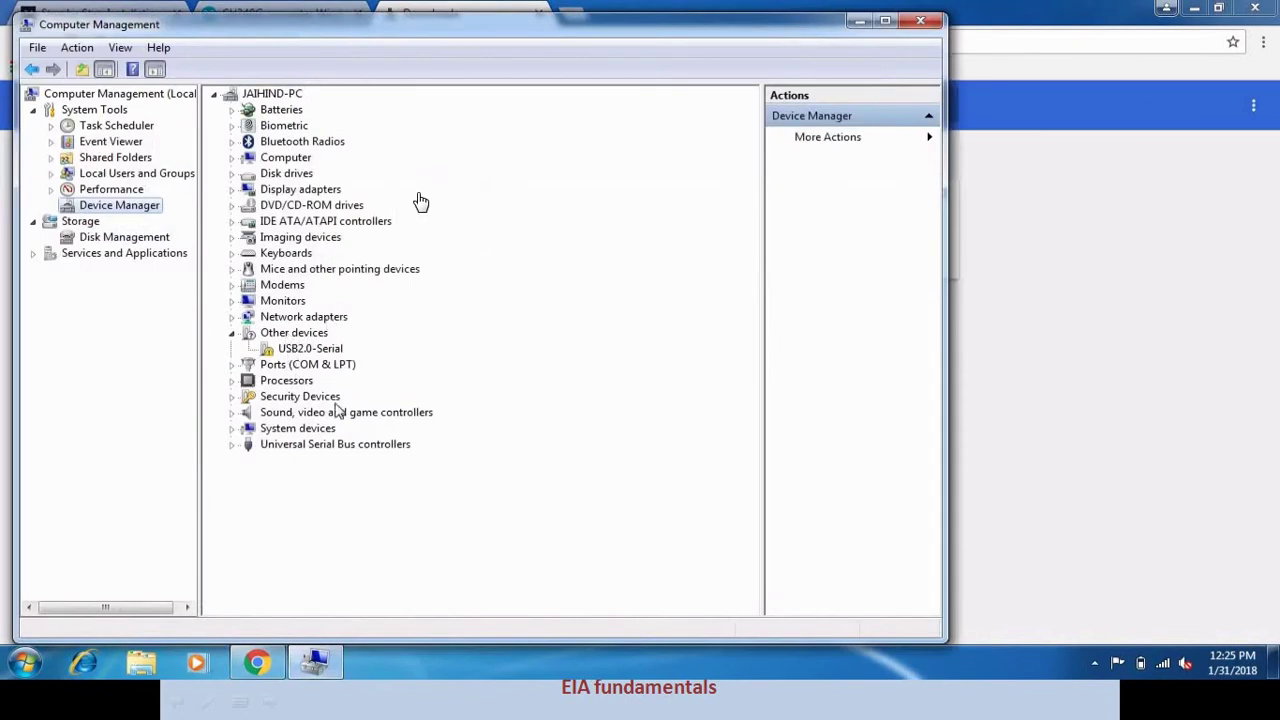
click(292, 668)
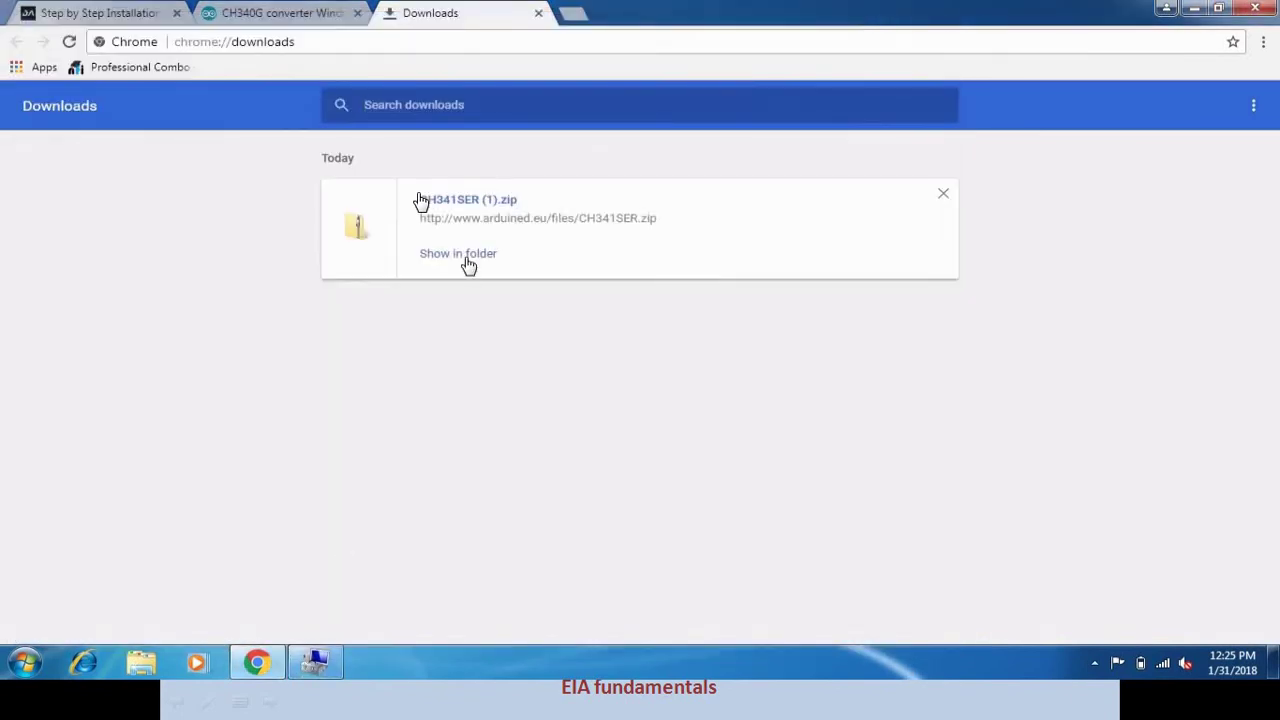
click(466, 258)
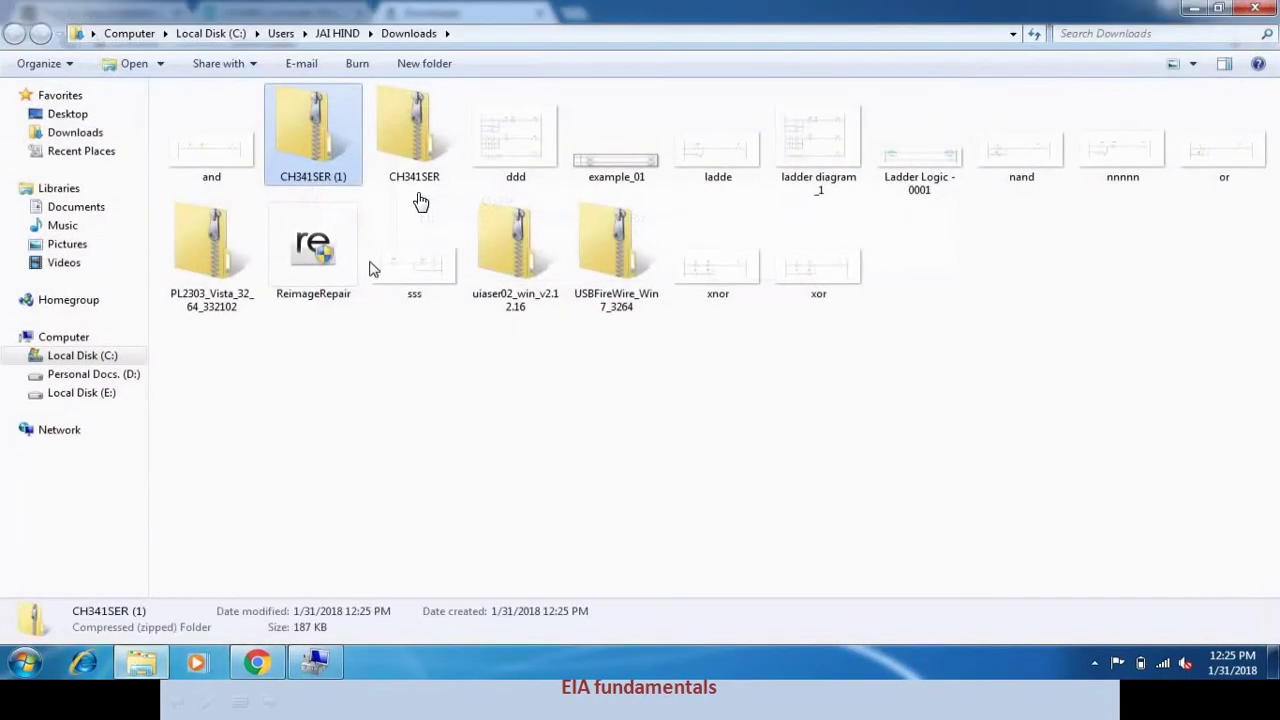
Step: Try to run SETUP from the inner CH341SER folder of the CH341SER archive and dismiss the compatibility assistant
double_click(420, 143)
double_click(283, 117)
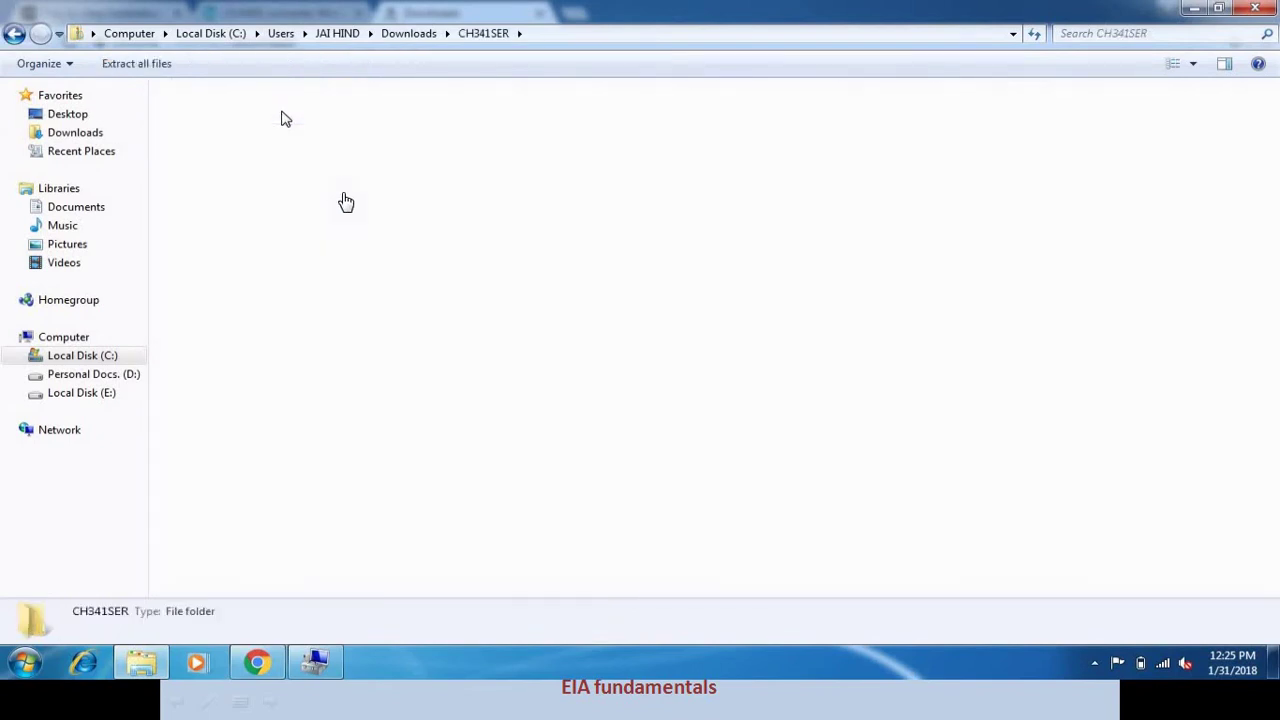
click(190, 265)
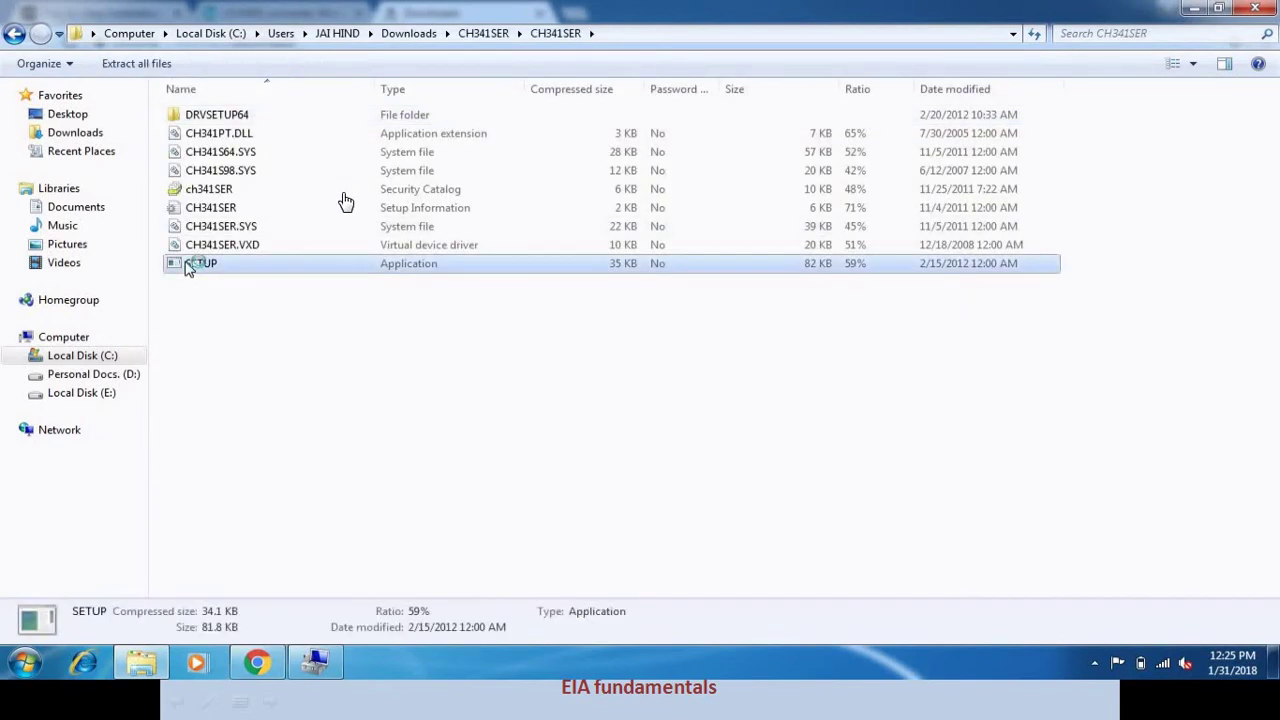
double_click(190, 265)
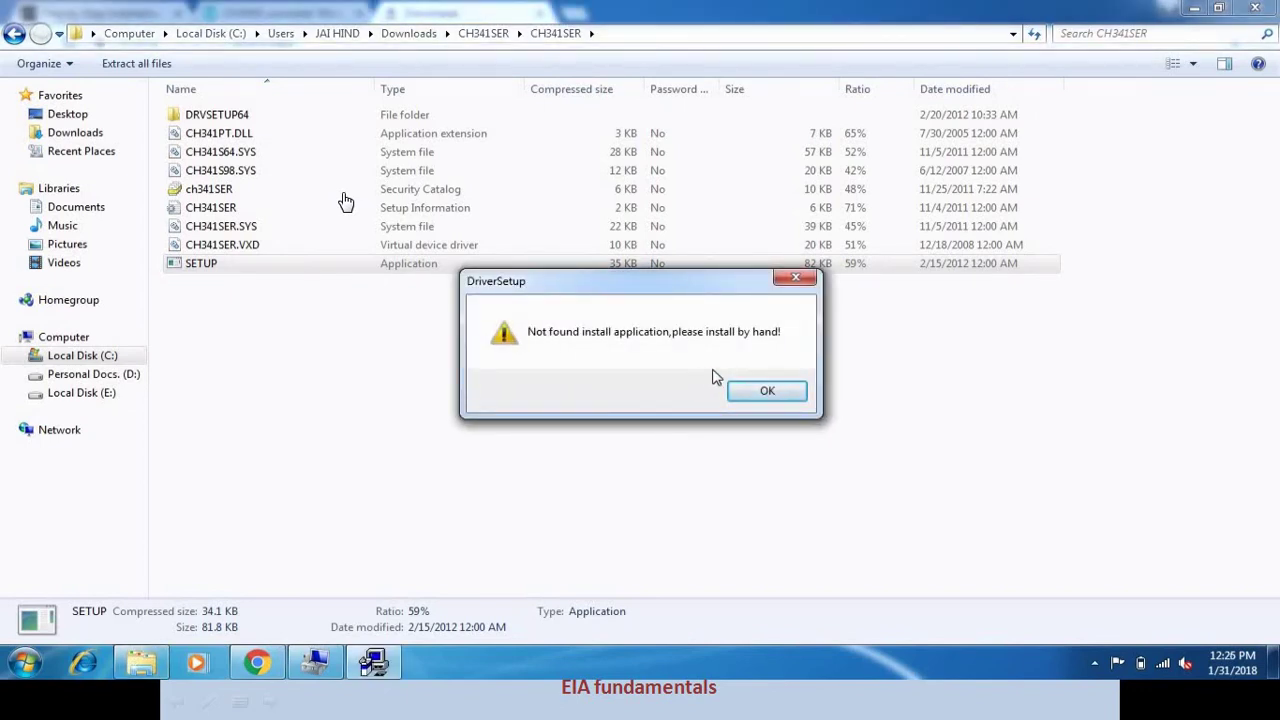
click(757, 393)
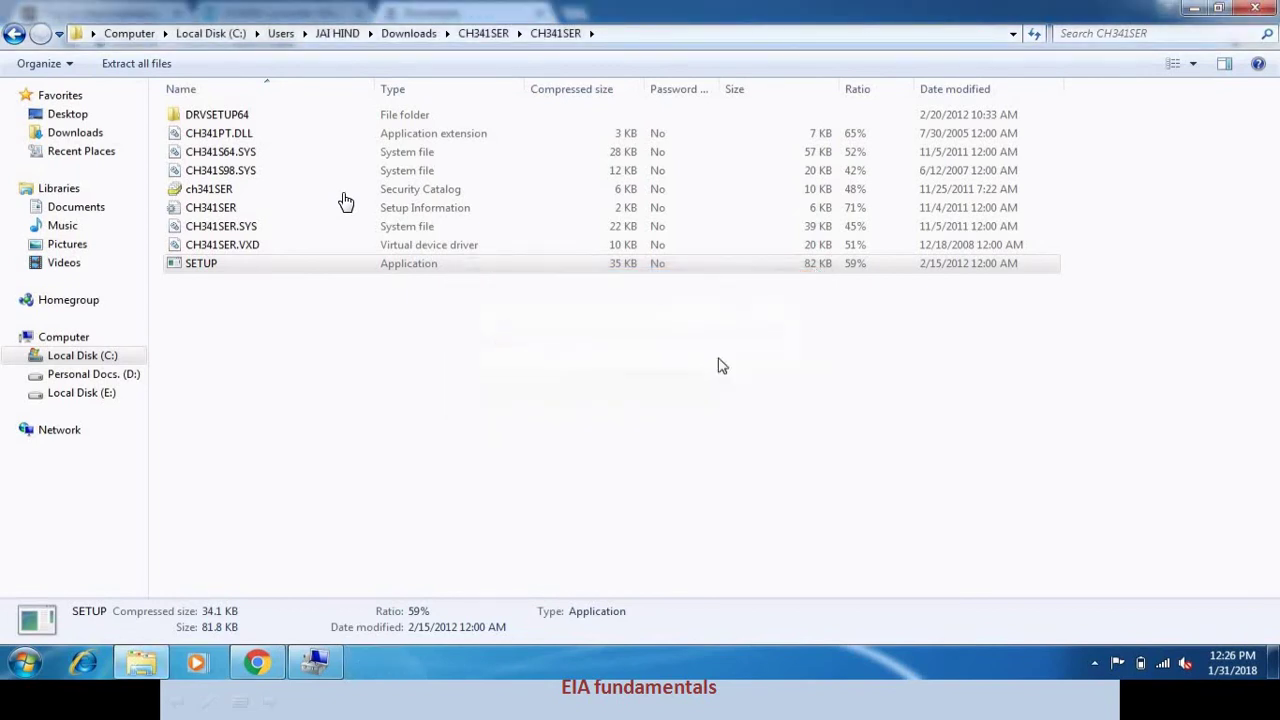
click(786, 395)
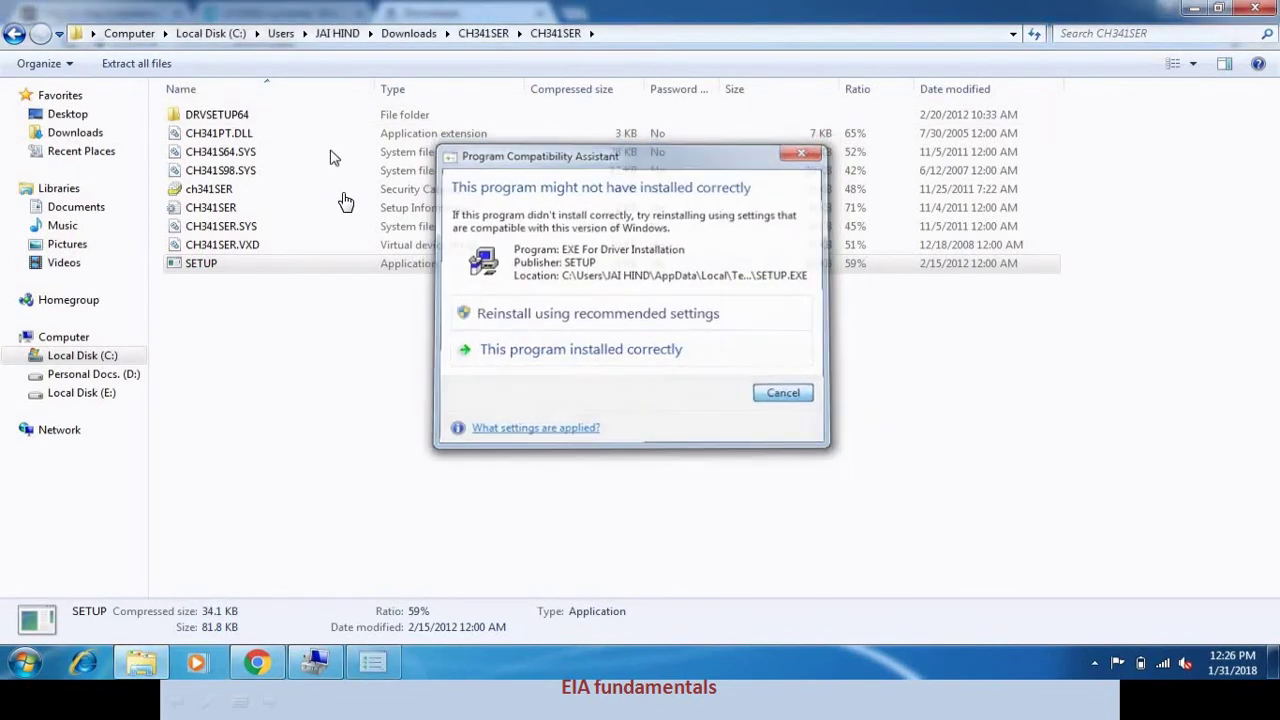
Step: Run DRVSETUP64 from the DRVSETUP64 folder without extracting and start the driver installation with ieuinit.inf
double_click(292, 118)
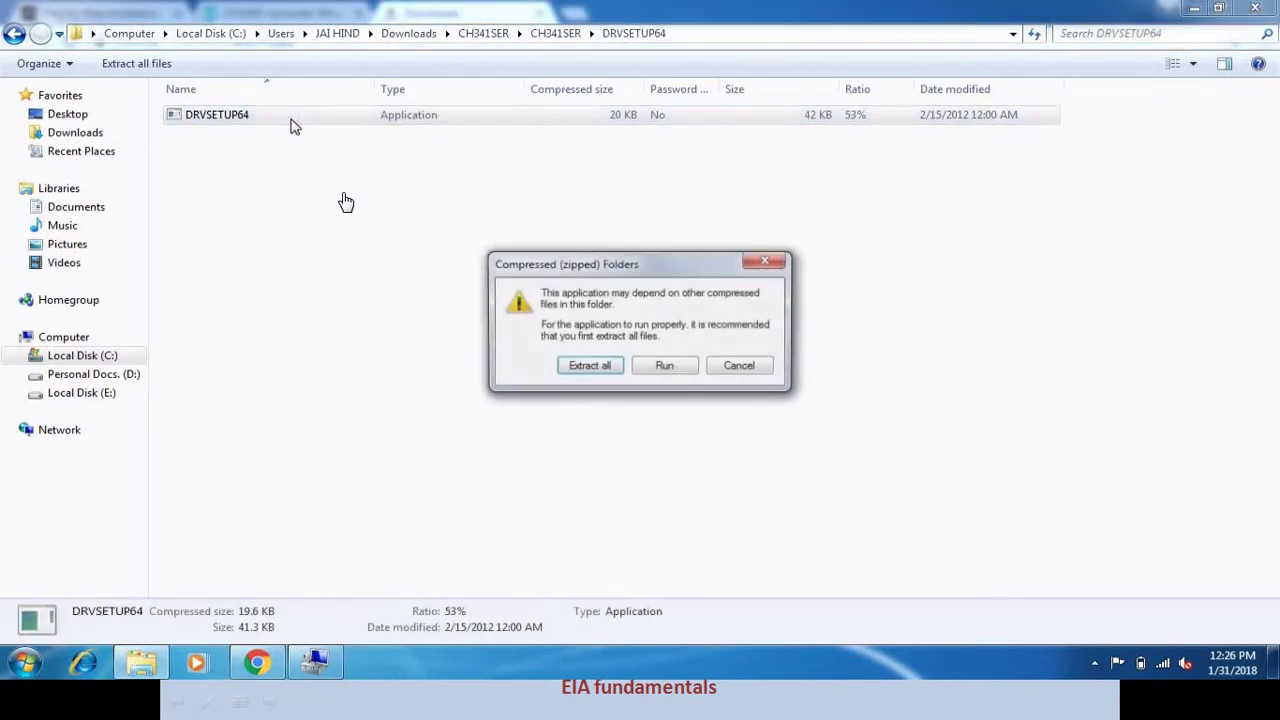
click(648, 372)
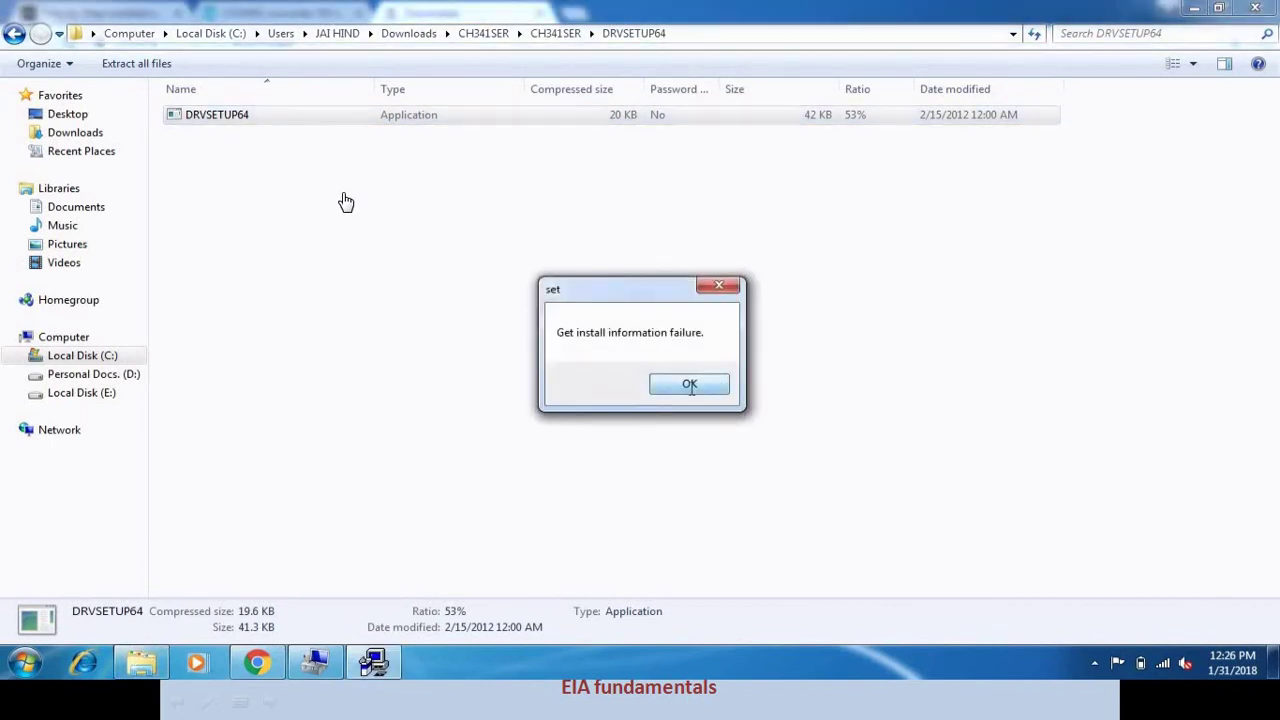
click(688, 386)
click(547, 310)
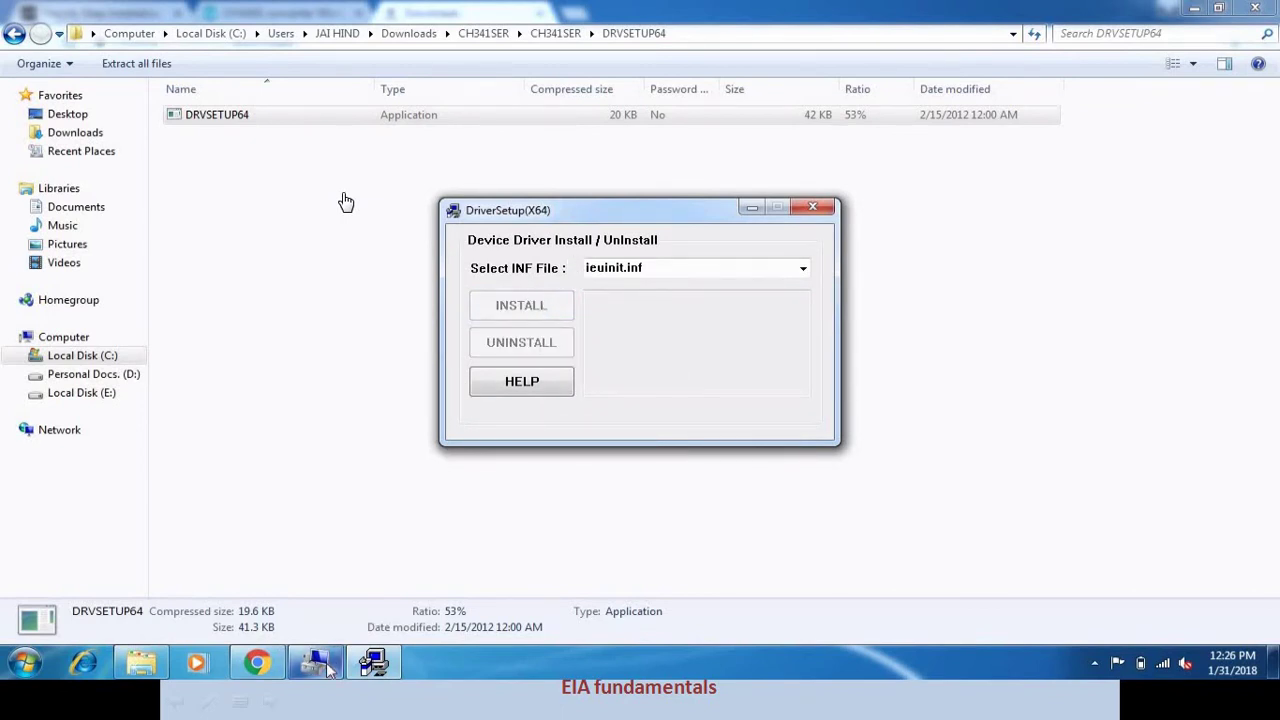
mouse_move(327, 663)
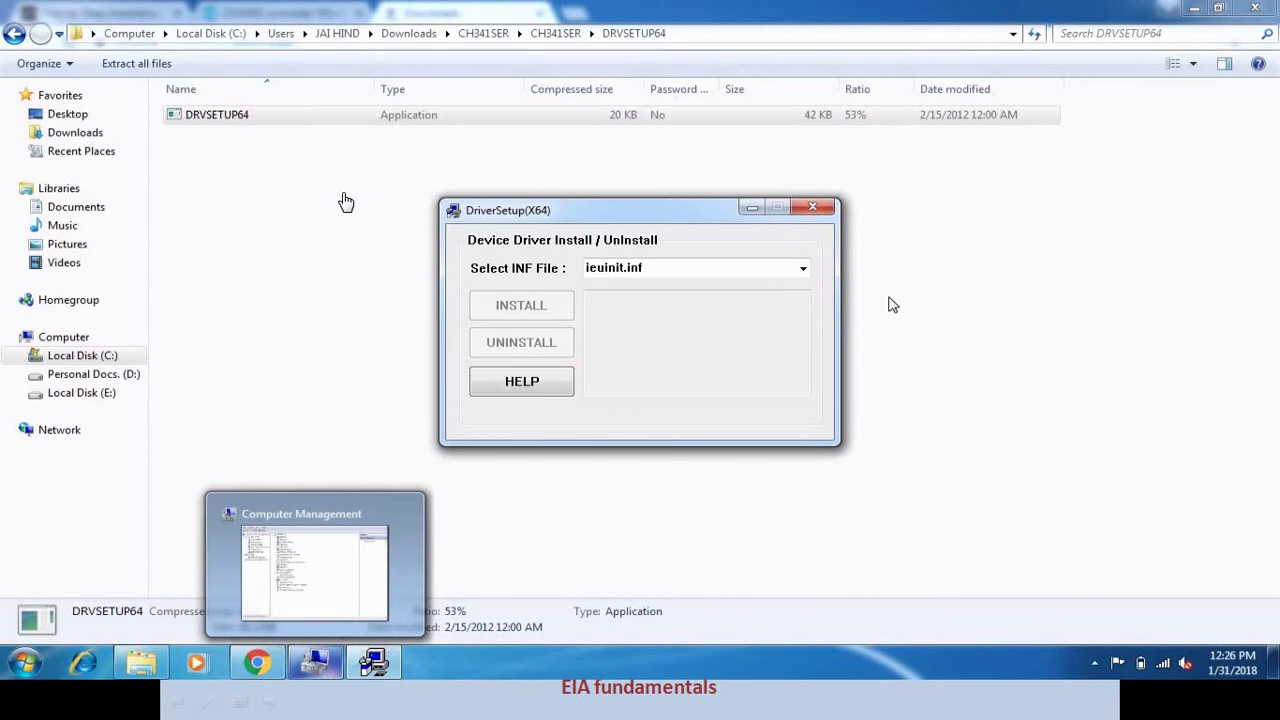
click(803, 269)
click(803, 269)
click(315, 663)
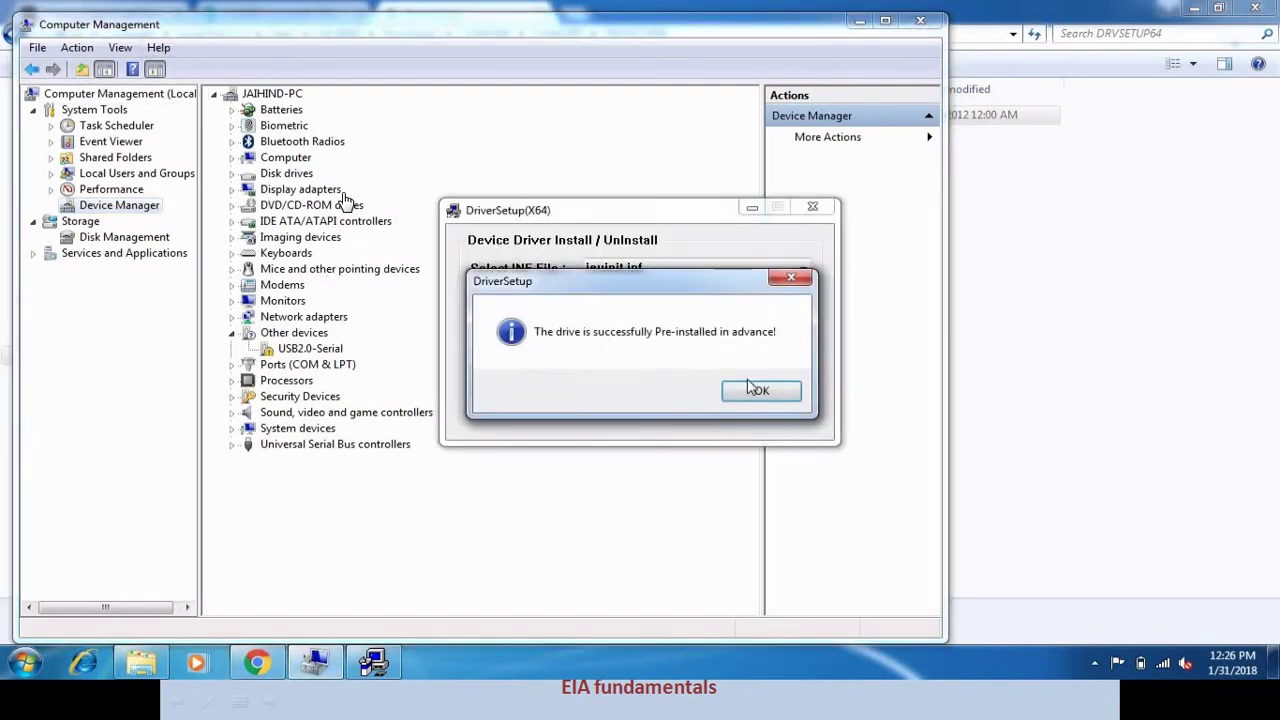
click(776, 390)
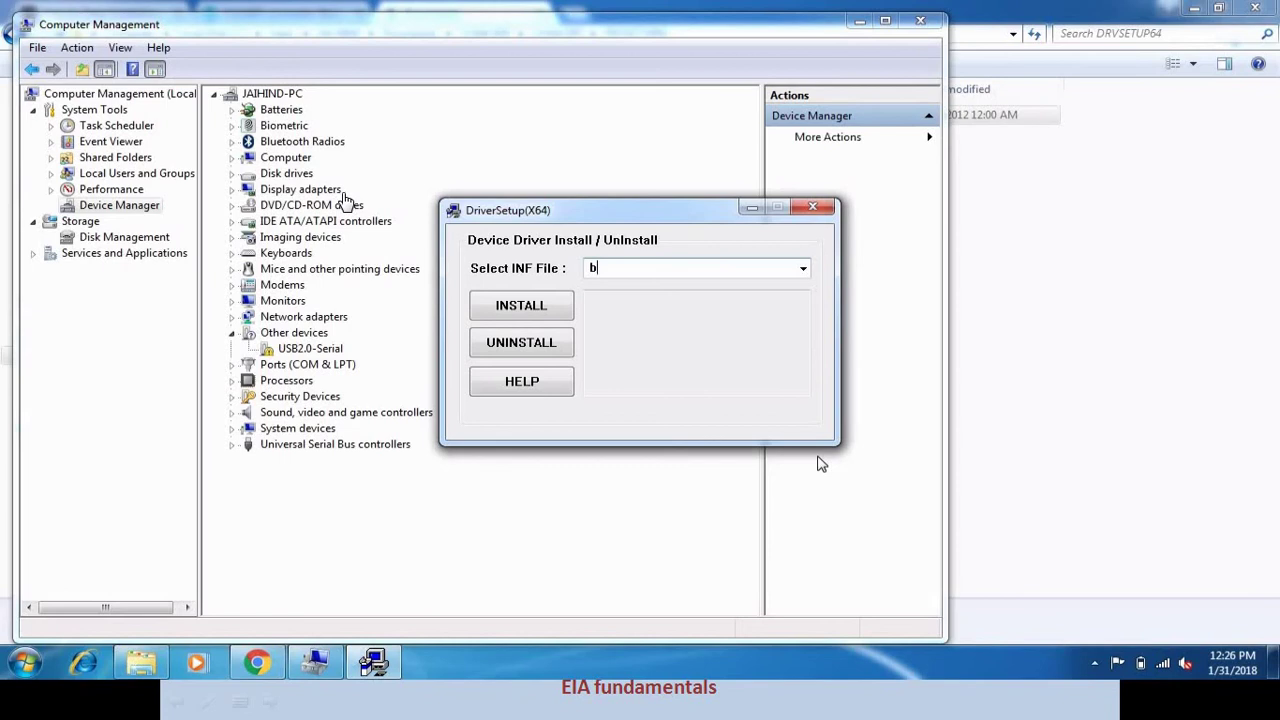
Step: Repeat the driver installation with the ieuinit.inf file and close the DriverSetup window
click(802, 268)
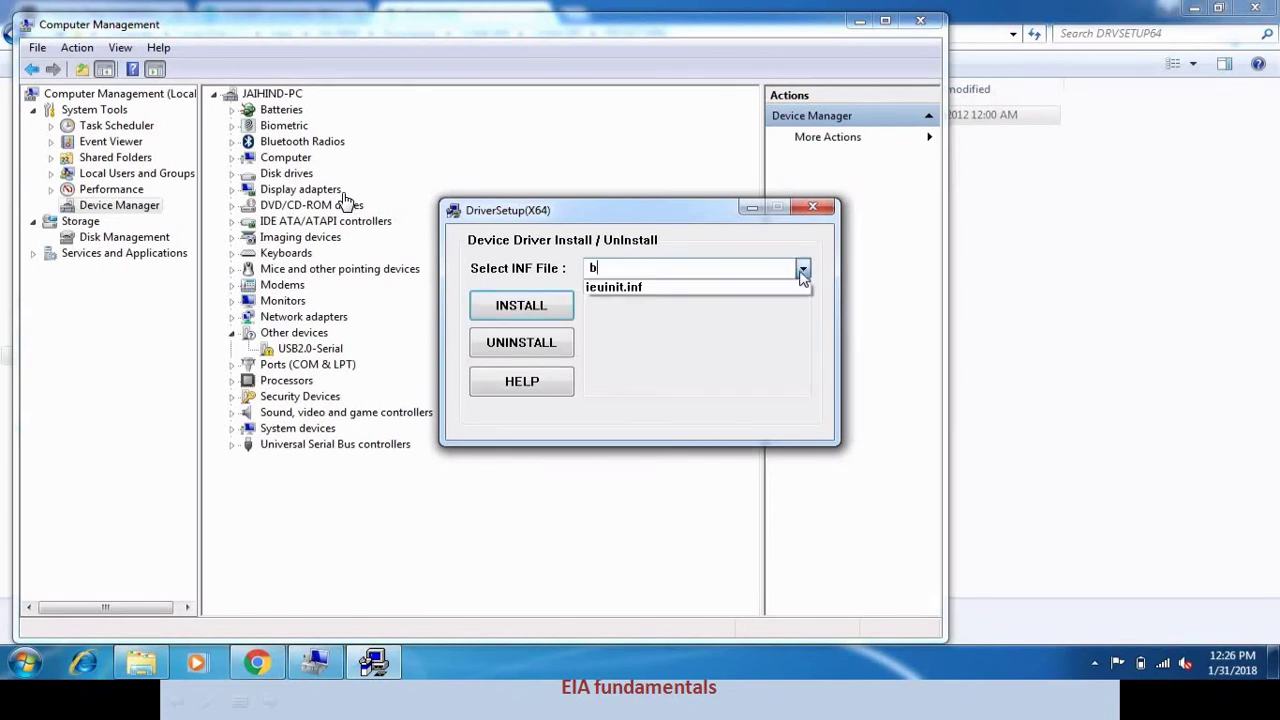
click(798, 271)
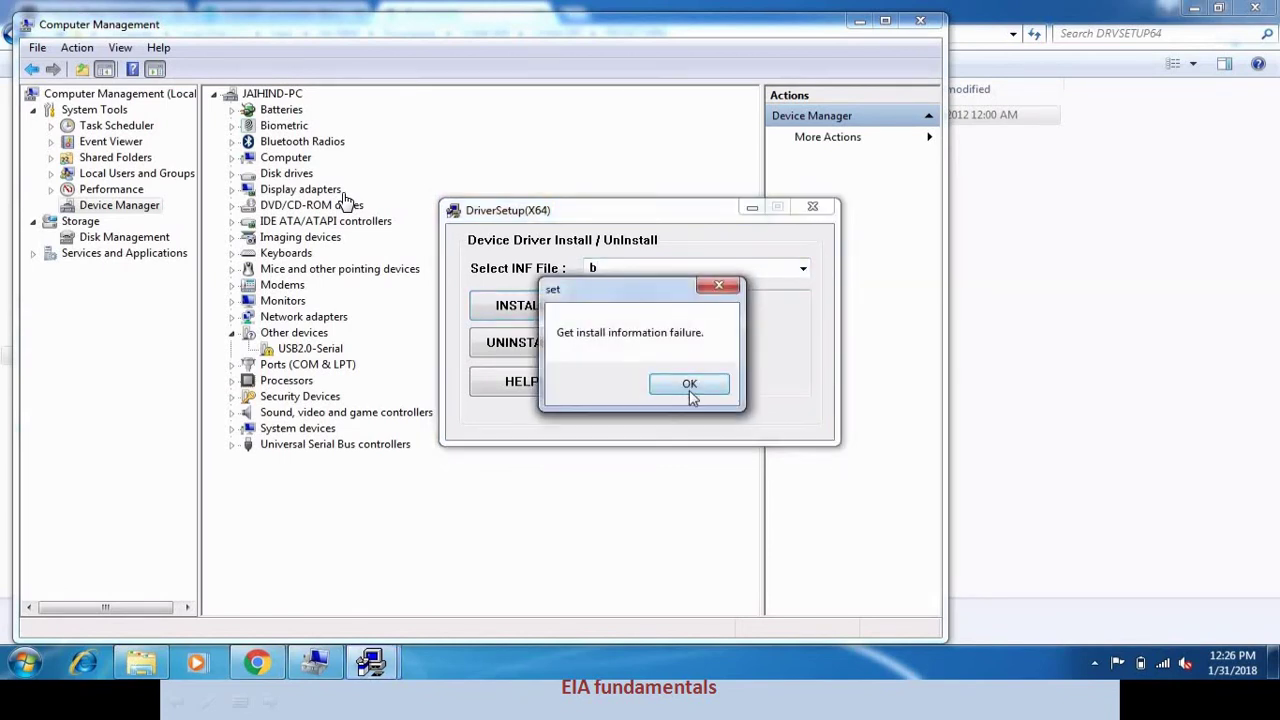
click(691, 382)
click(543, 316)
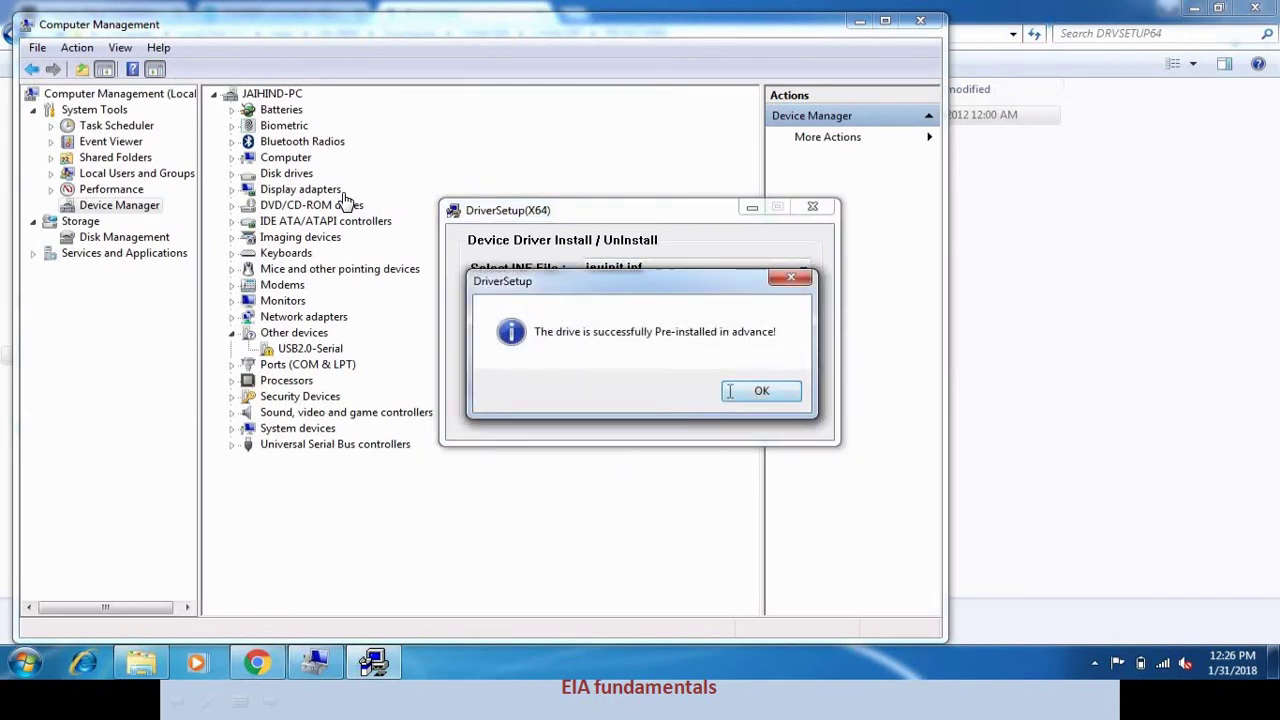
click(730, 391)
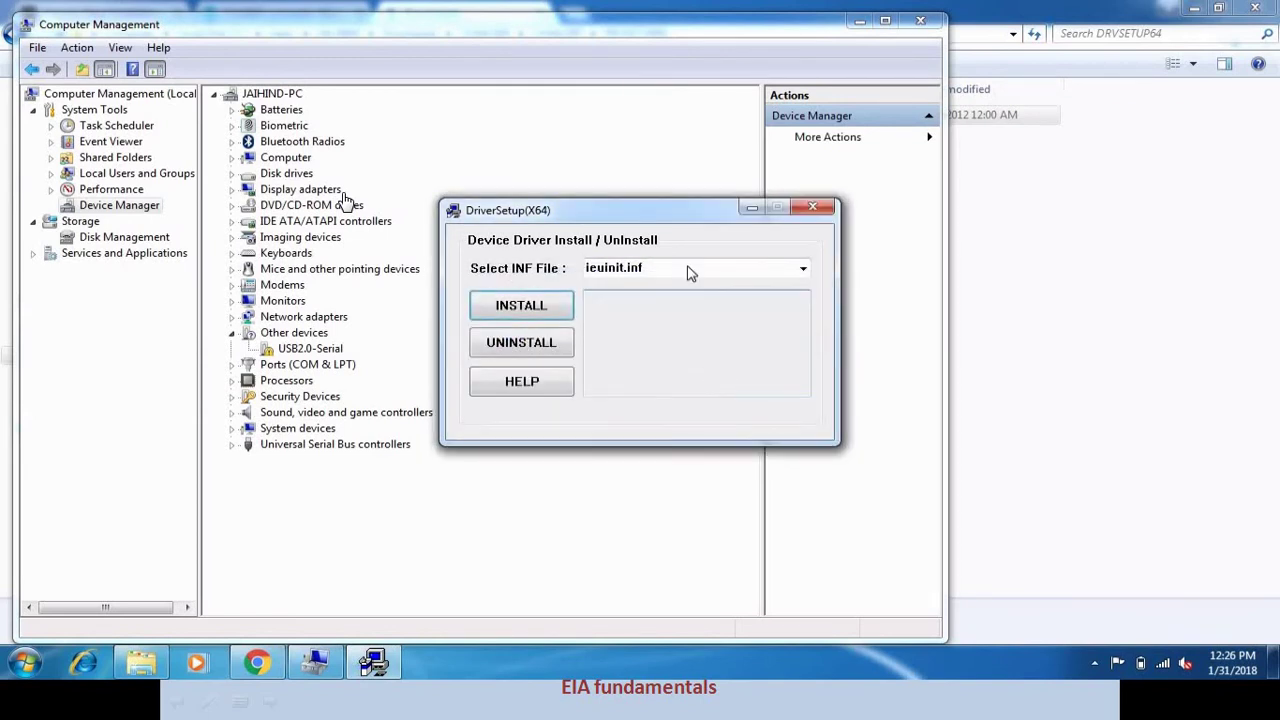
click(813, 207)
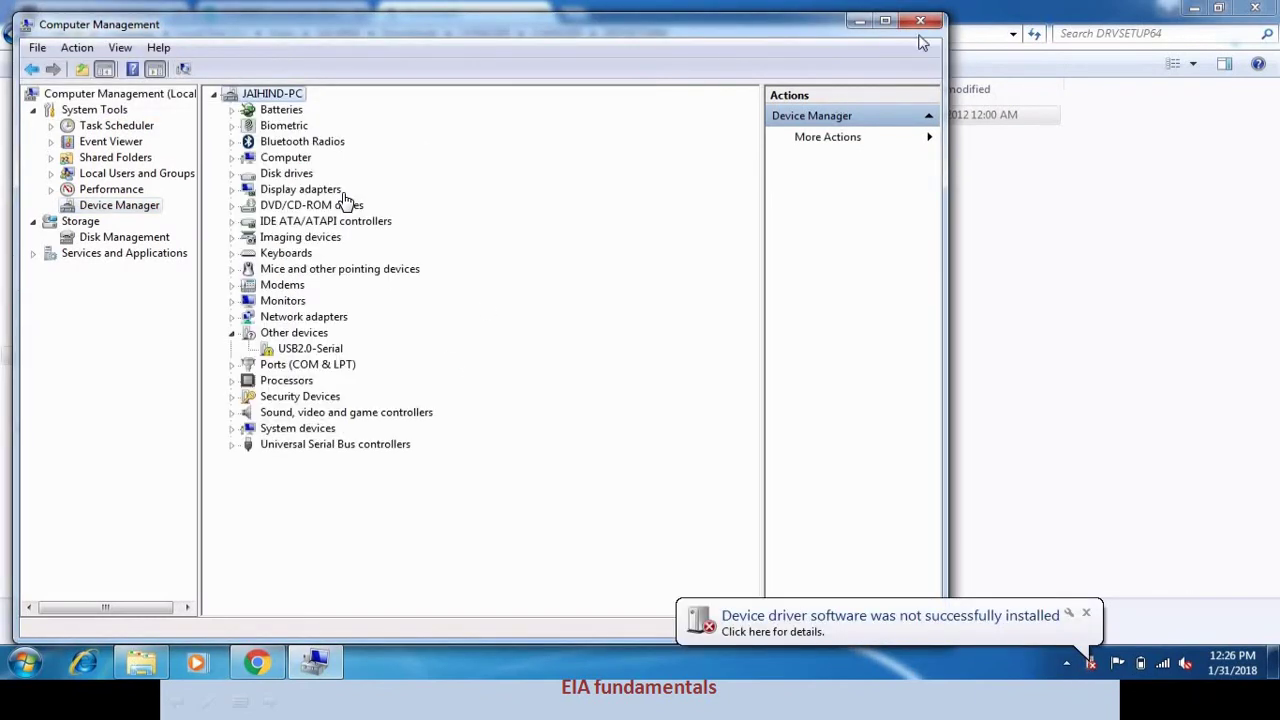
Step: Minimize Computer Management, open the archive's top-level INSTALL folder and check its DLL_LIB subfolder
click(860, 22)
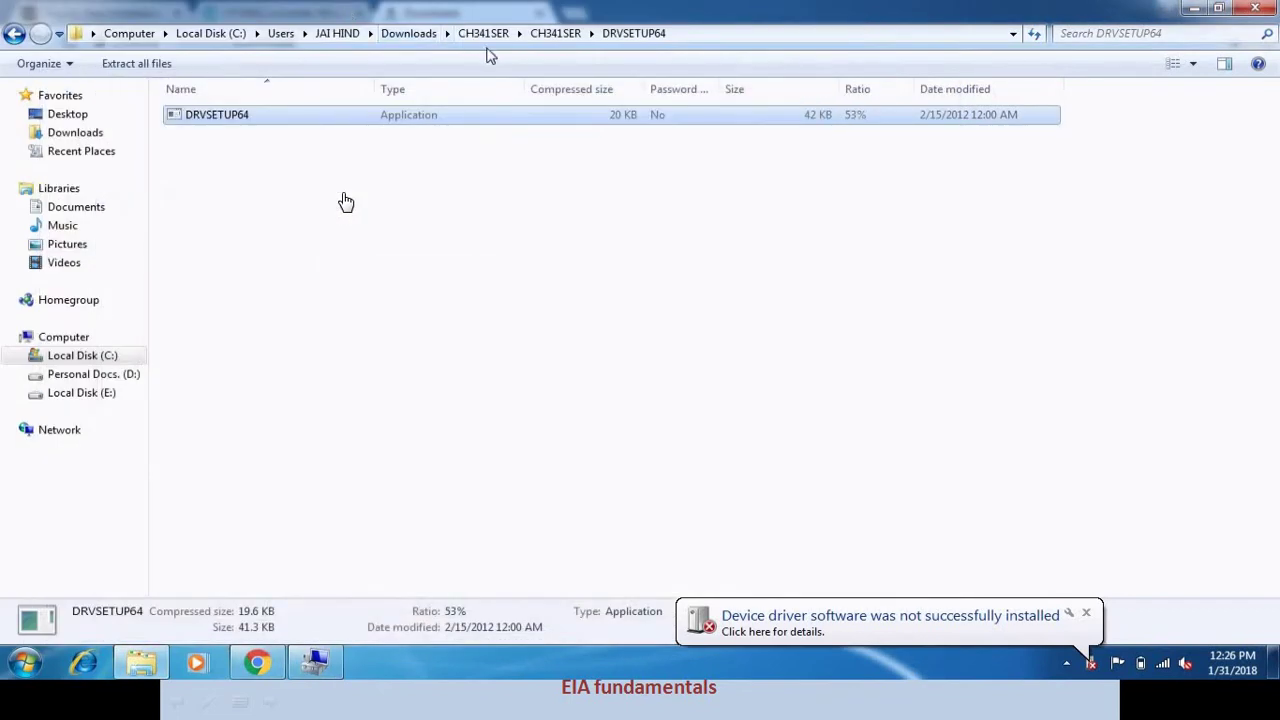
click(548, 35)
click(484, 34)
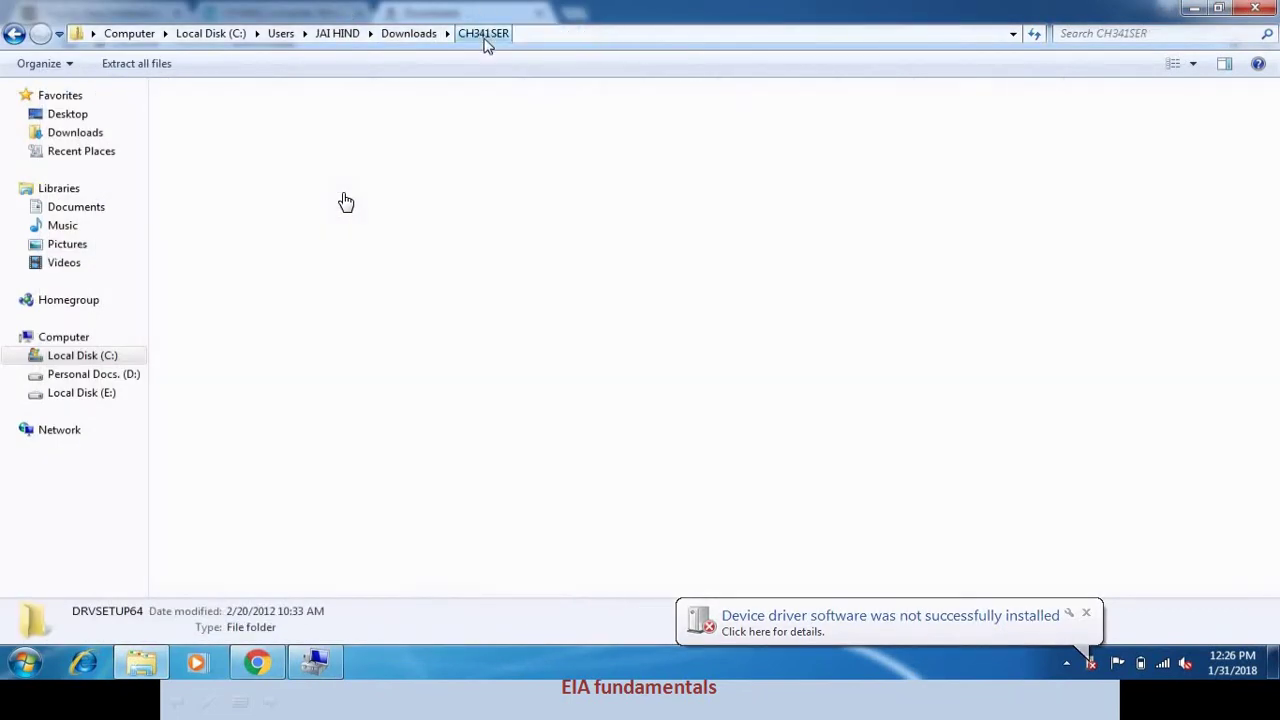
double_click(216, 138)
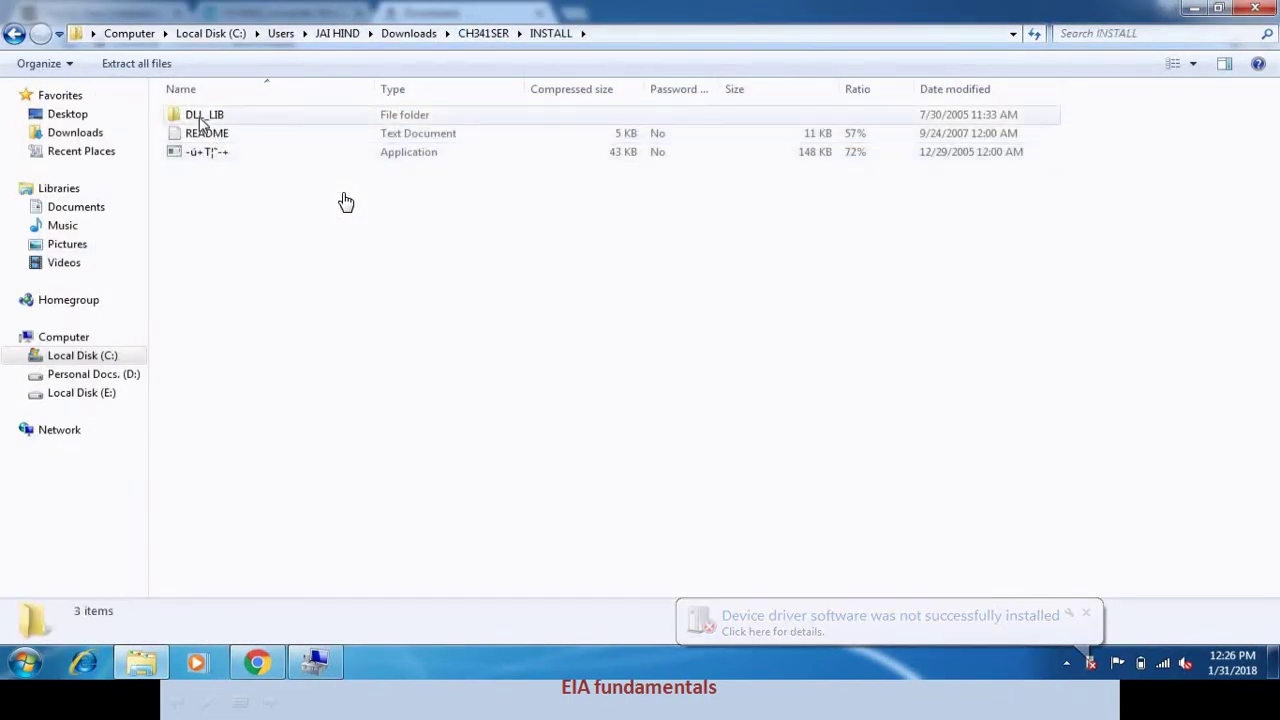
double_click(196, 116)
key(BackSpace)
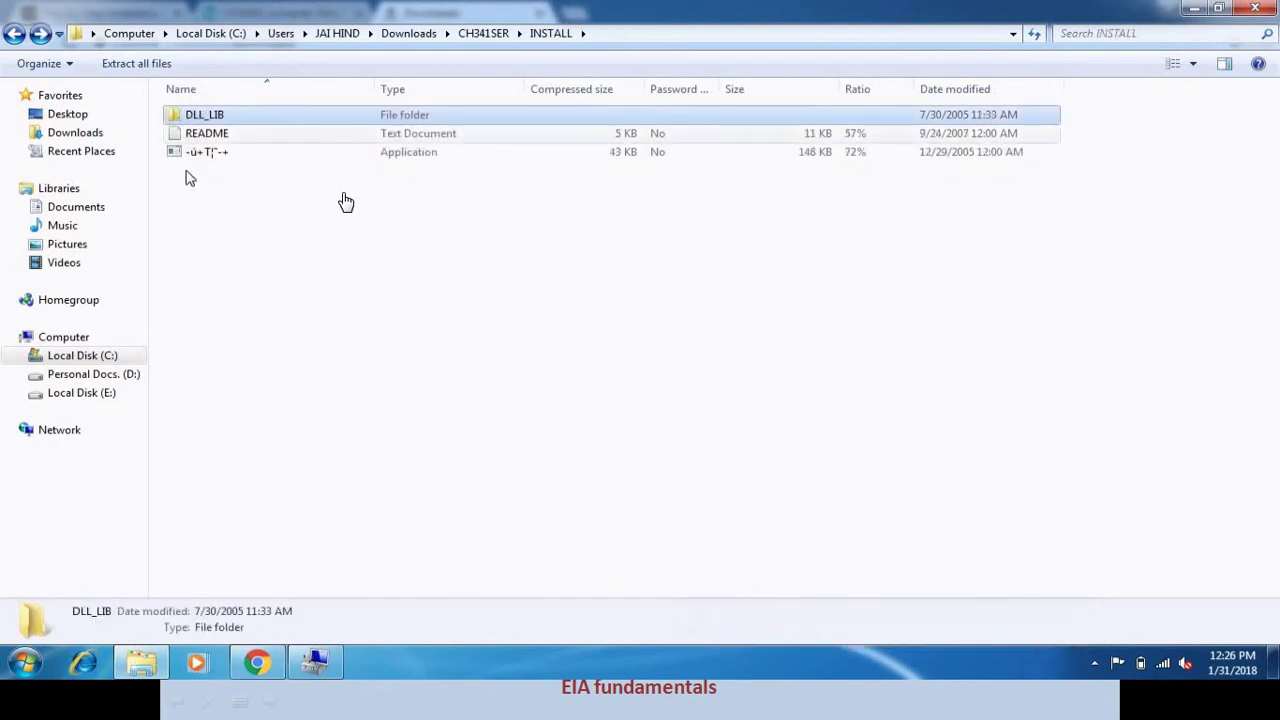
Step: Run the application in the INSTALL folder without extracting, cancel its file-saving prompt and close the program
double_click(190, 151)
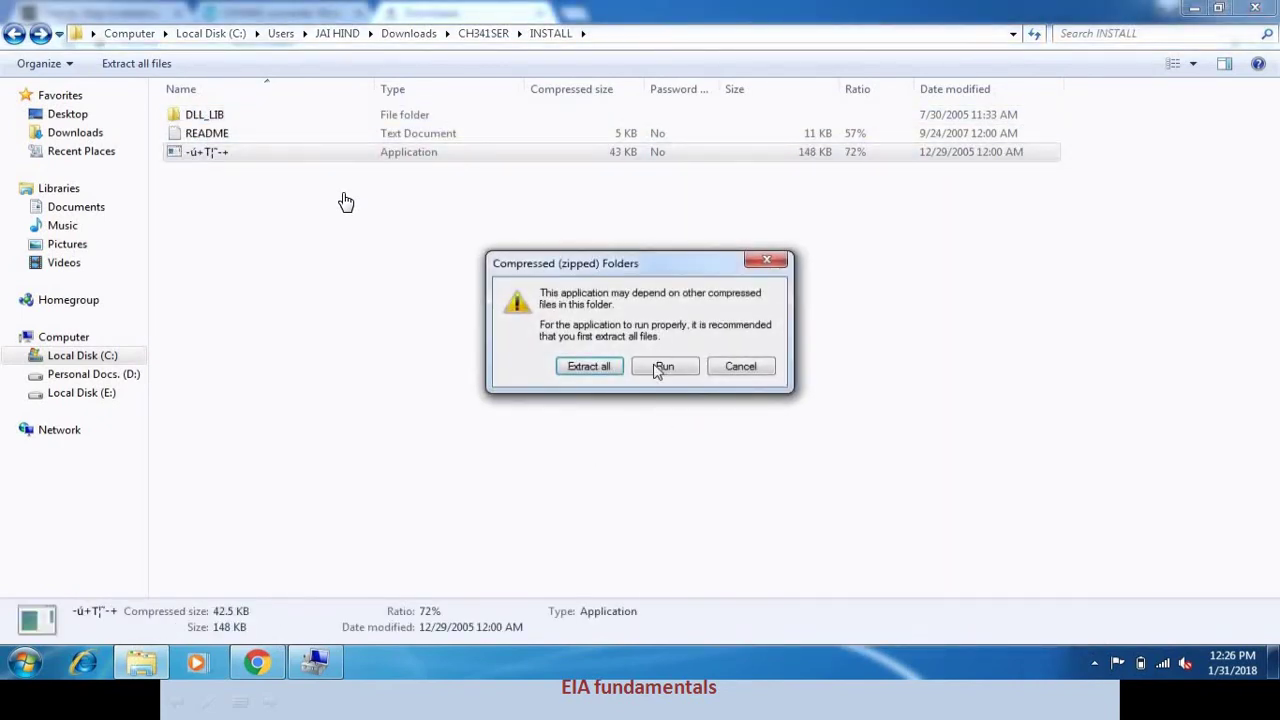
click(662, 367)
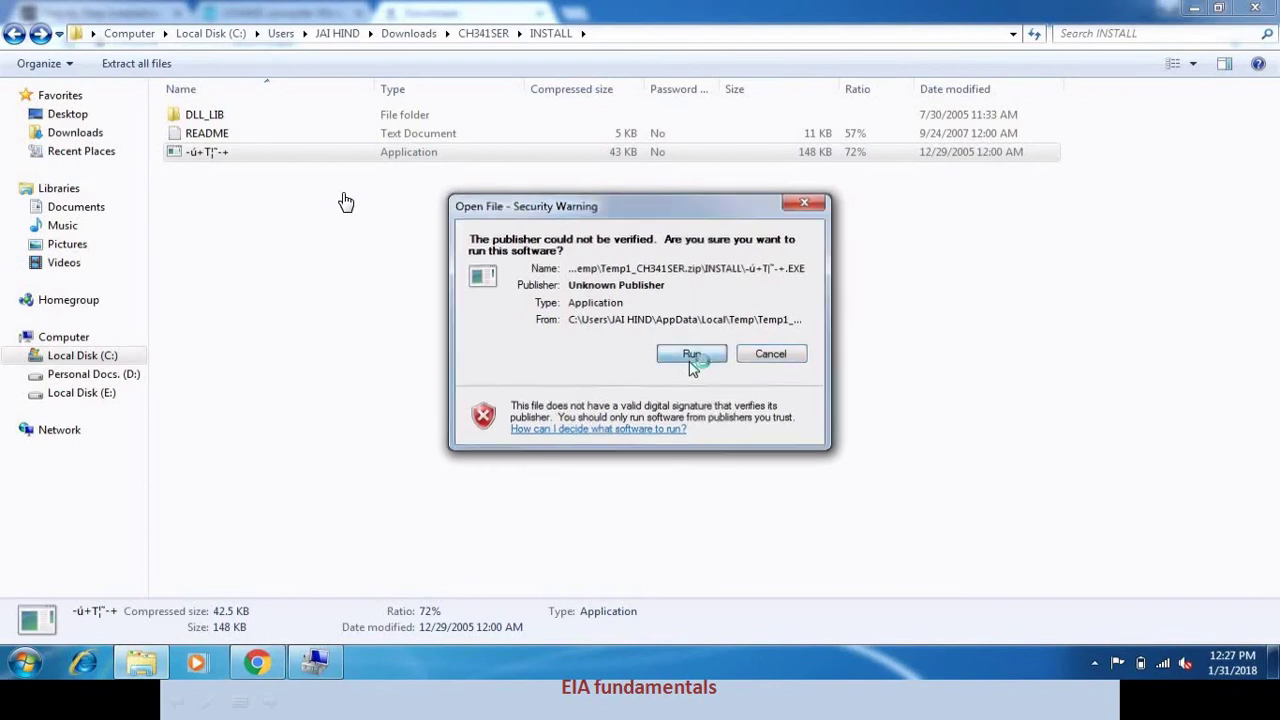
click(690, 366)
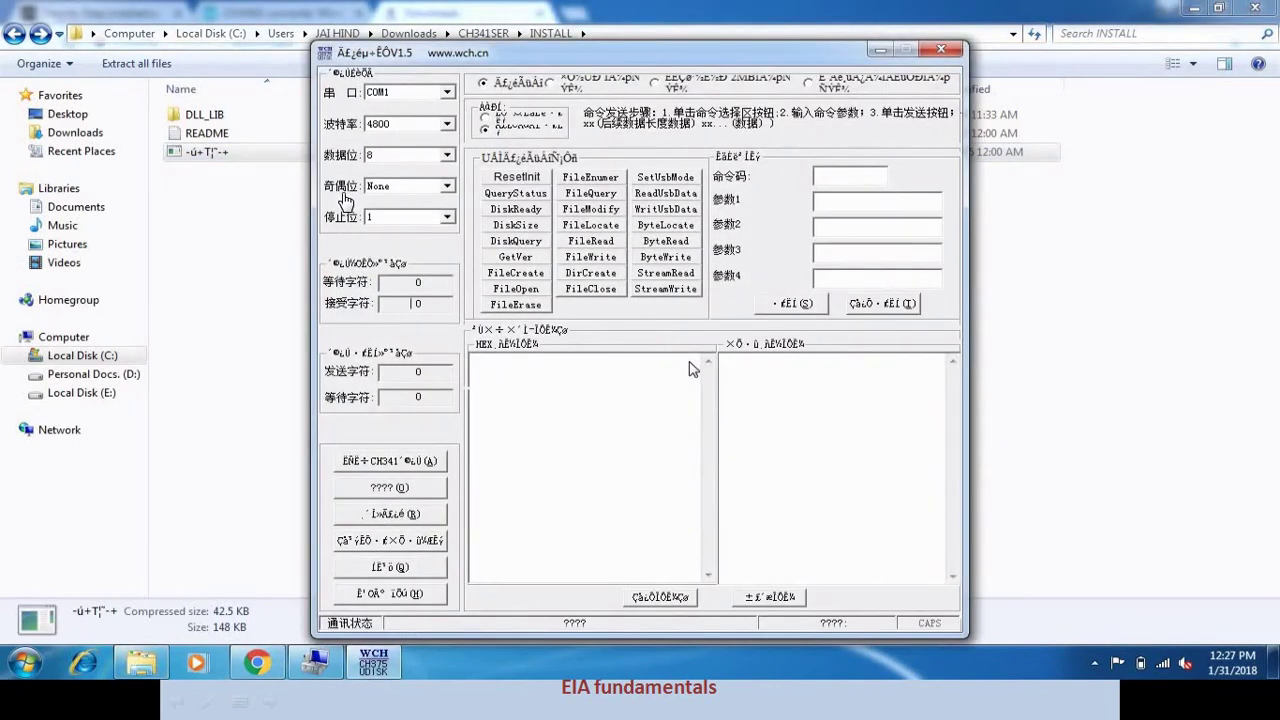
click(767, 597)
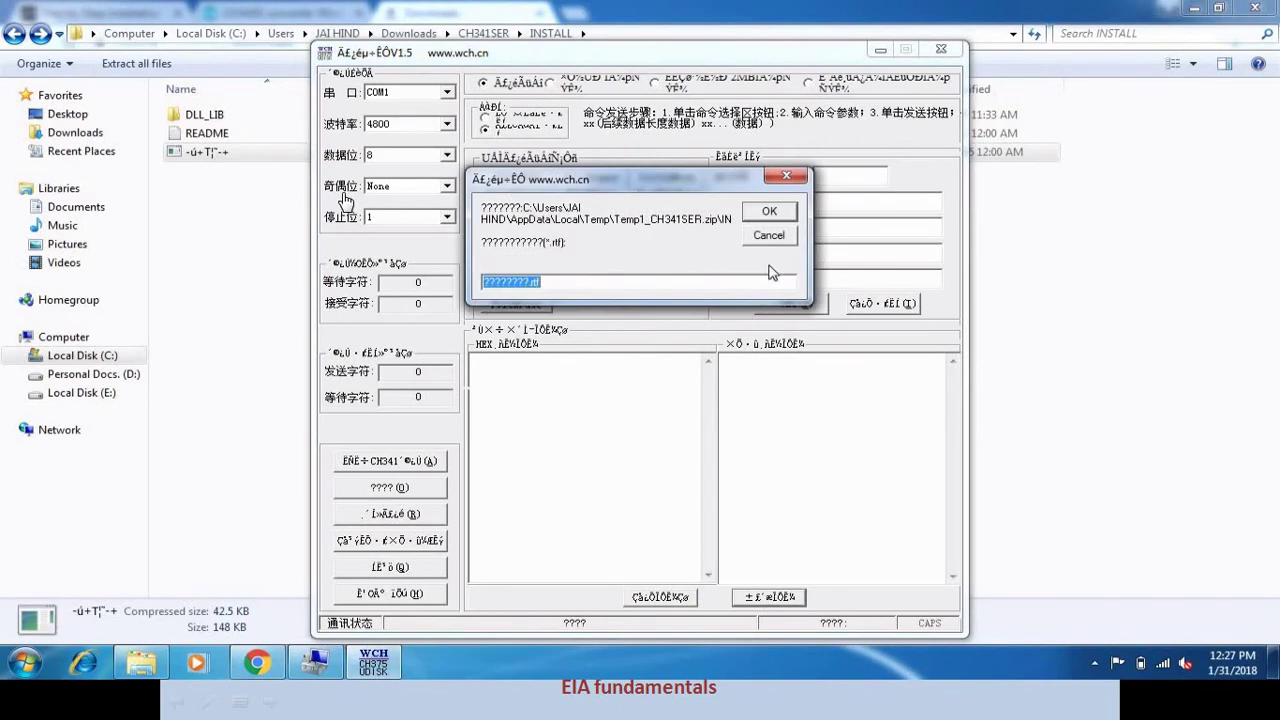
click(769, 236)
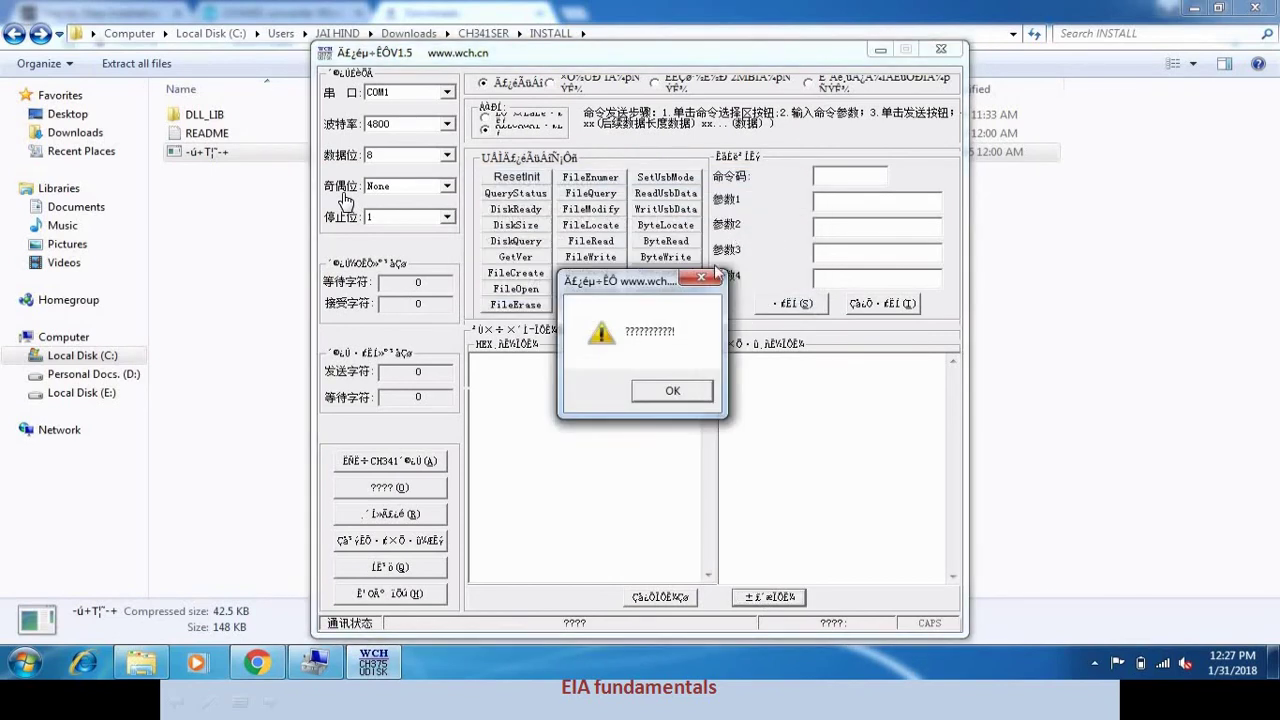
click(714, 276)
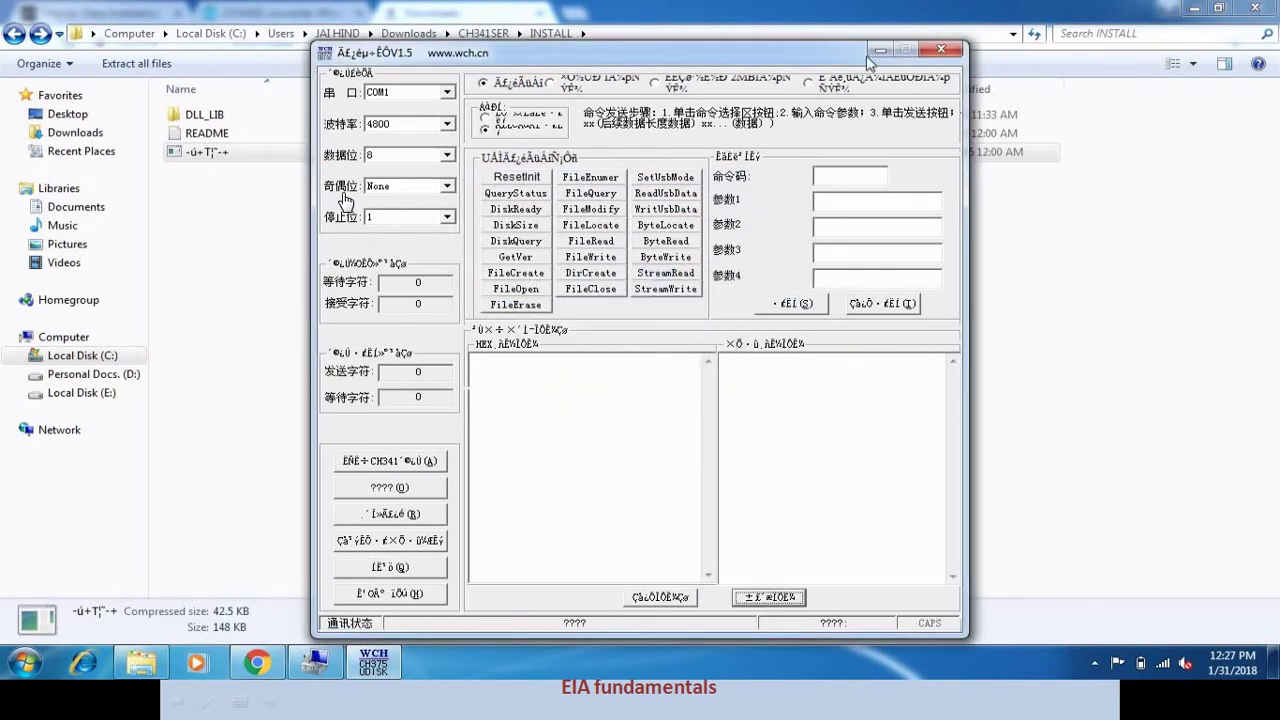
click(941, 49)
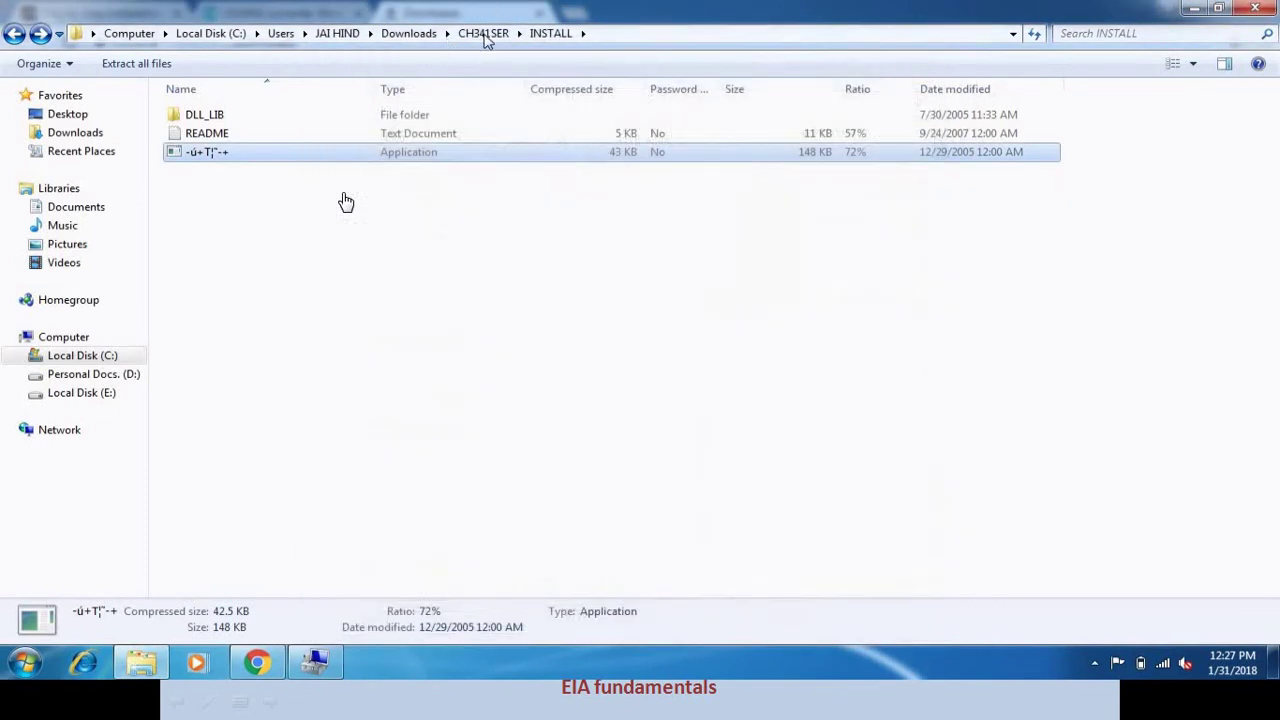
Step: Try running SETUP from the CH341SER folder inside the CH341SER archive in Downloads and dismiss the resulting dialogs
click(474, 36)
click(415, 34)
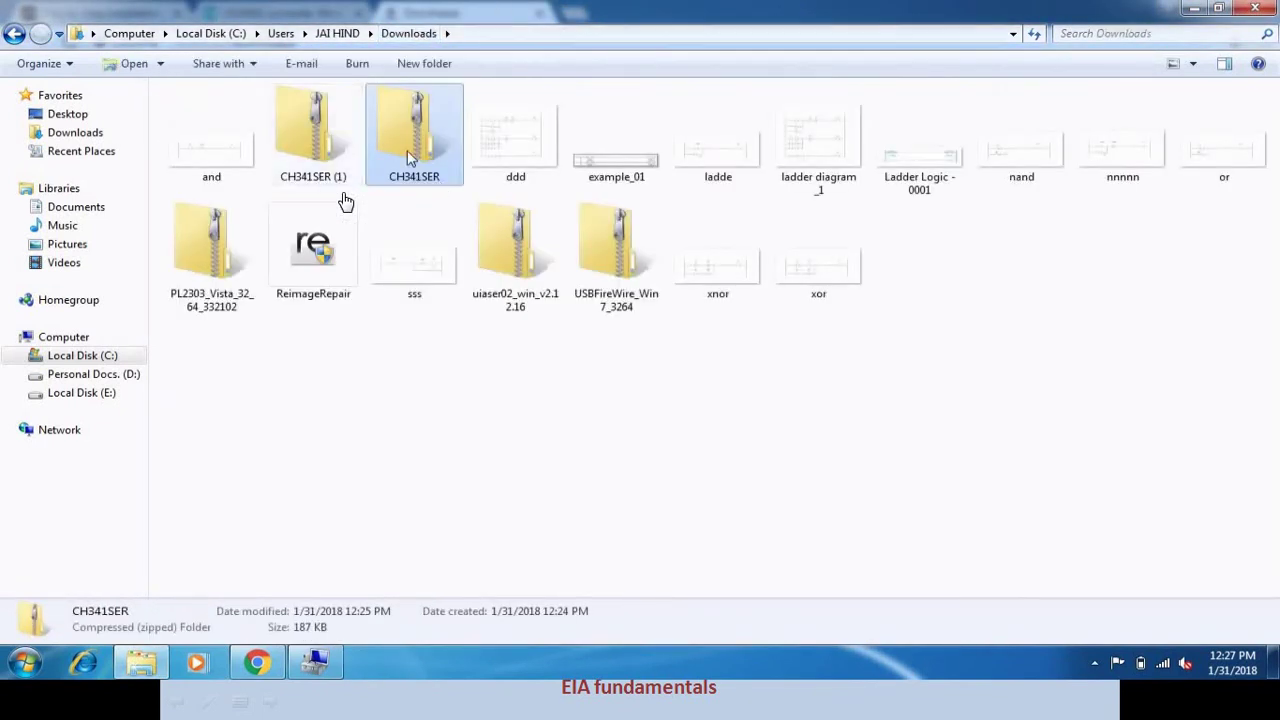
double_click(410, 158)
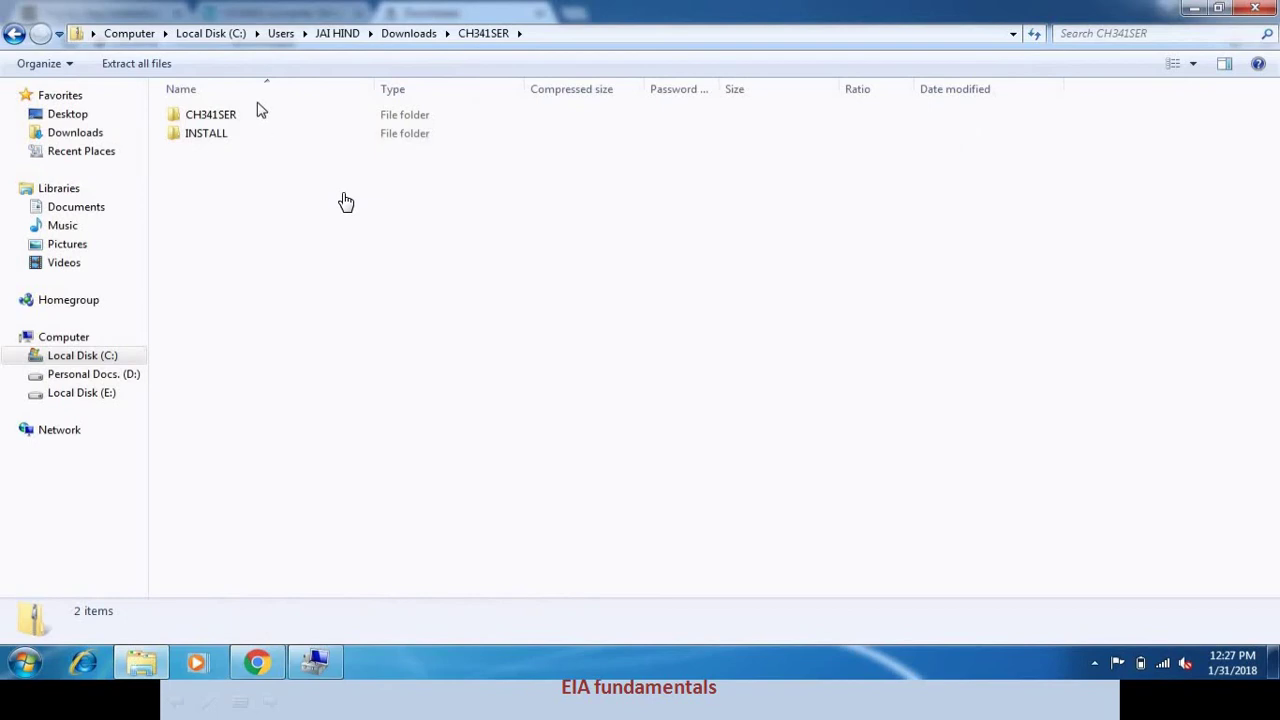
double_click(246, 116)
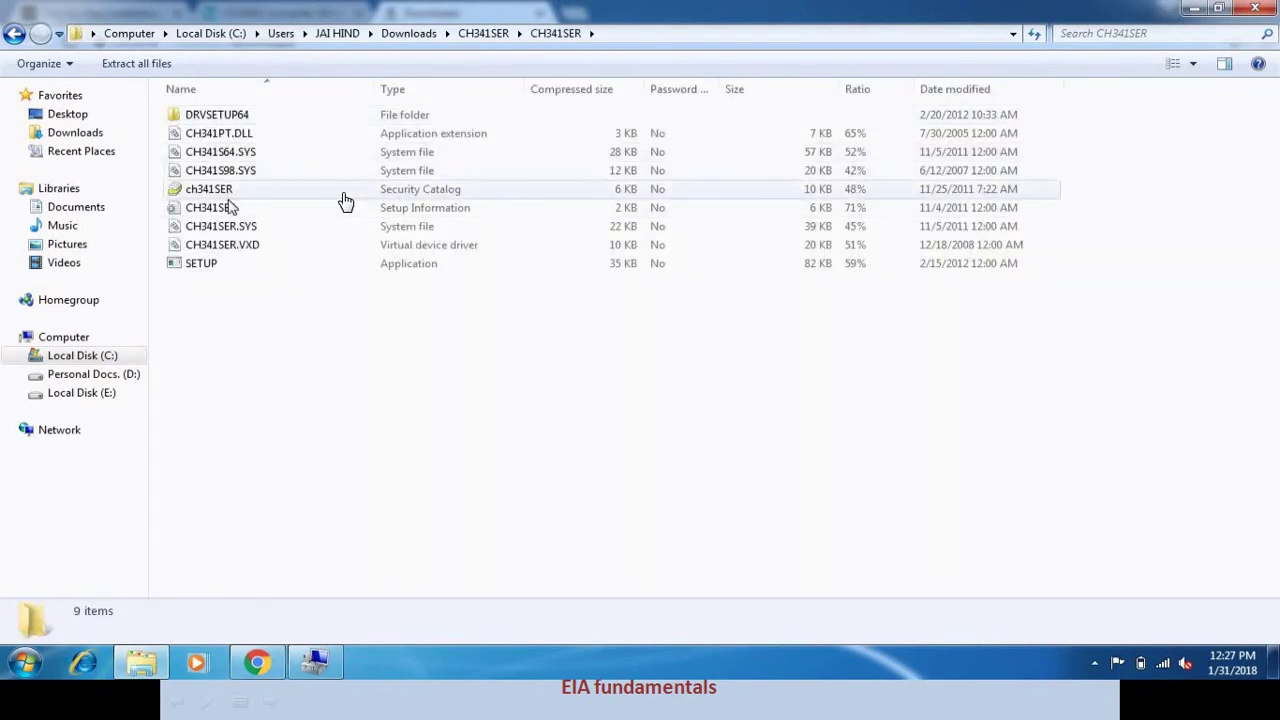
double_click(214, 266)
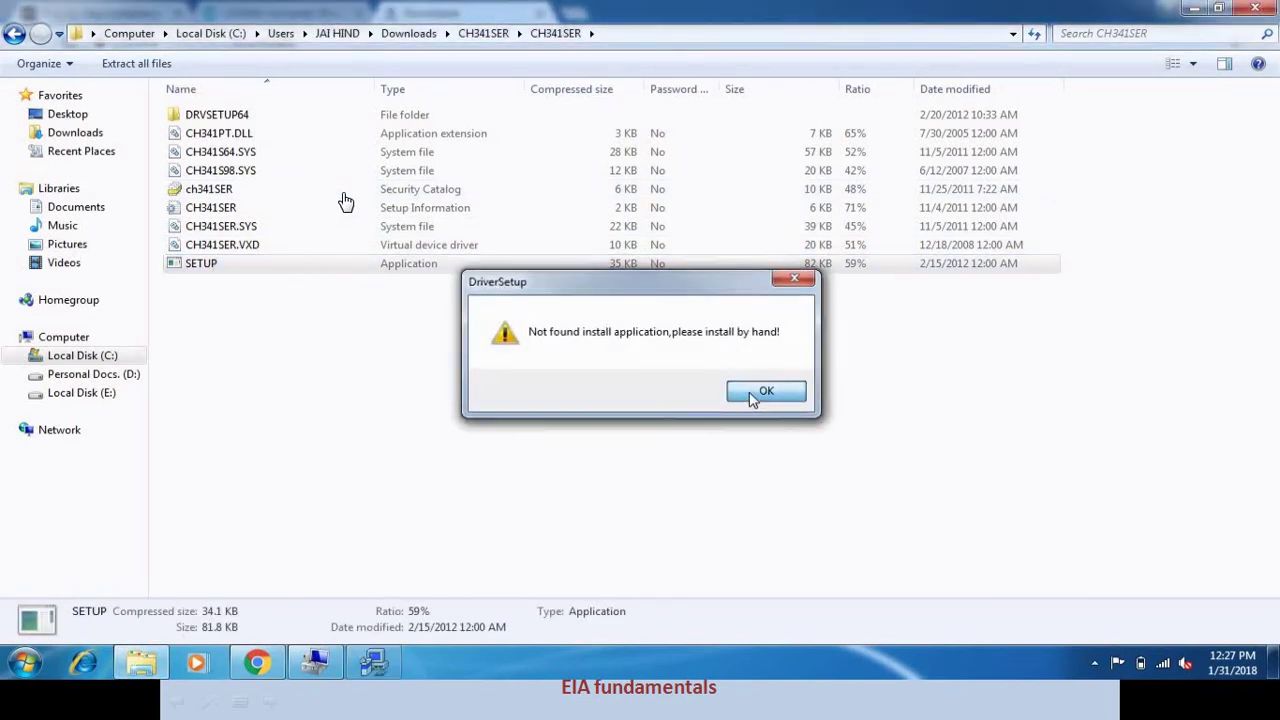
click(752, 396)
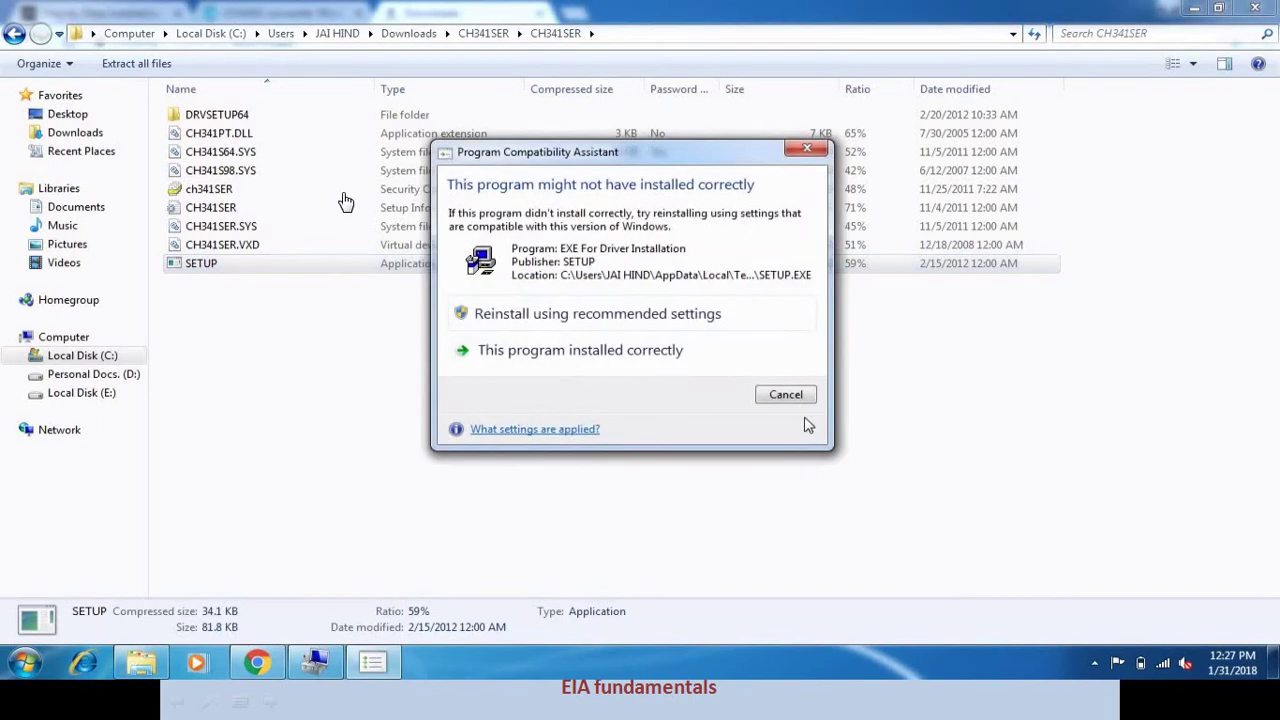
click(786, 391)
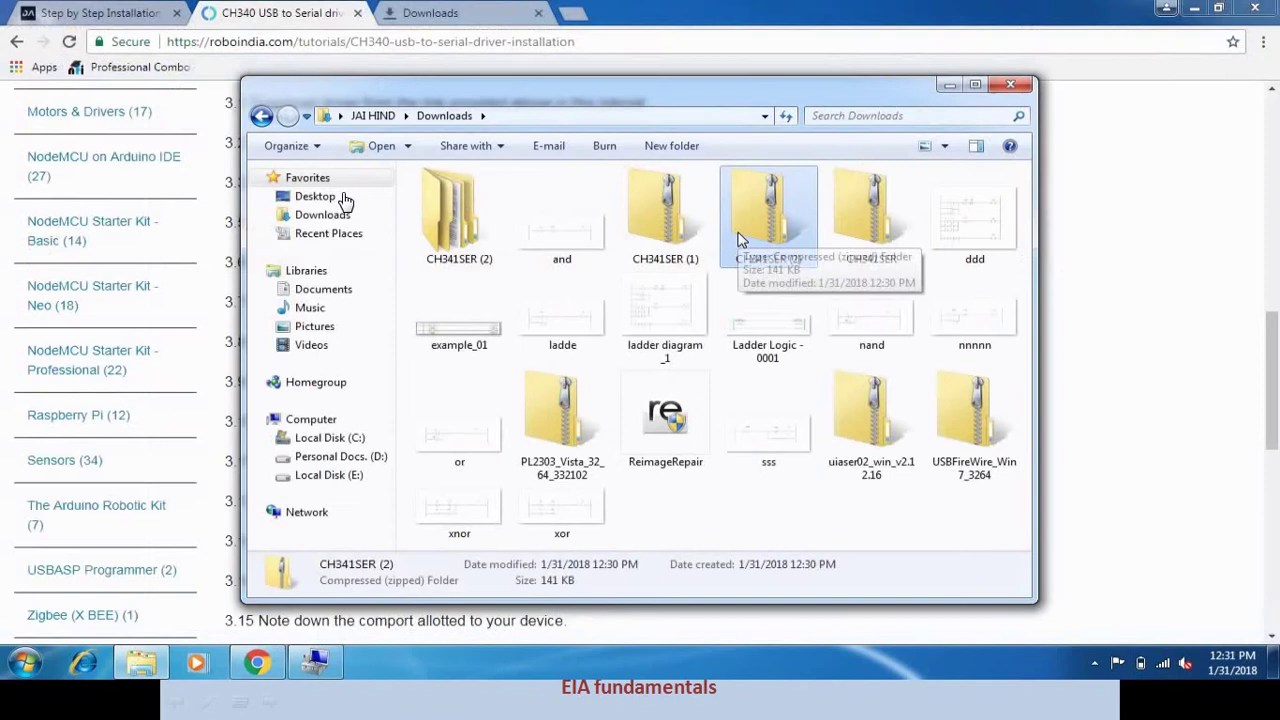
Step: Open the CH341SER subfolder of the extracted CH341SER (2) folder in Downloads
click(755, 237)
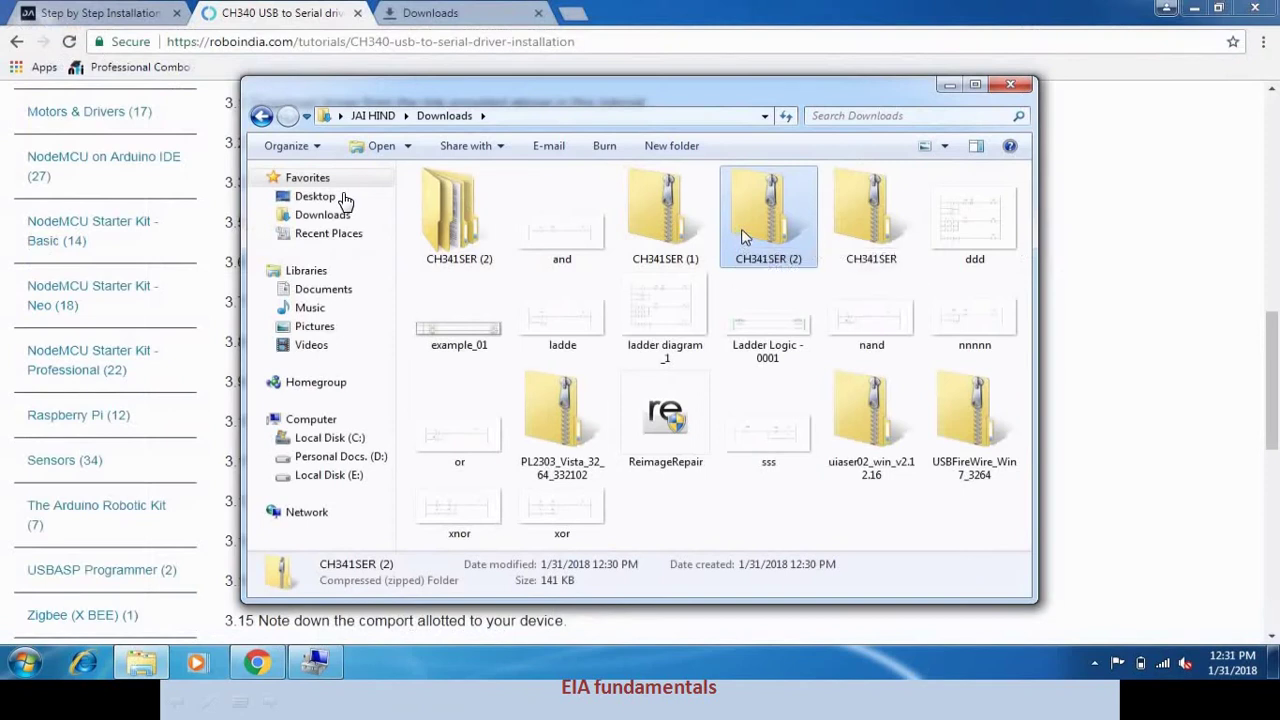
right_click(755, 237)
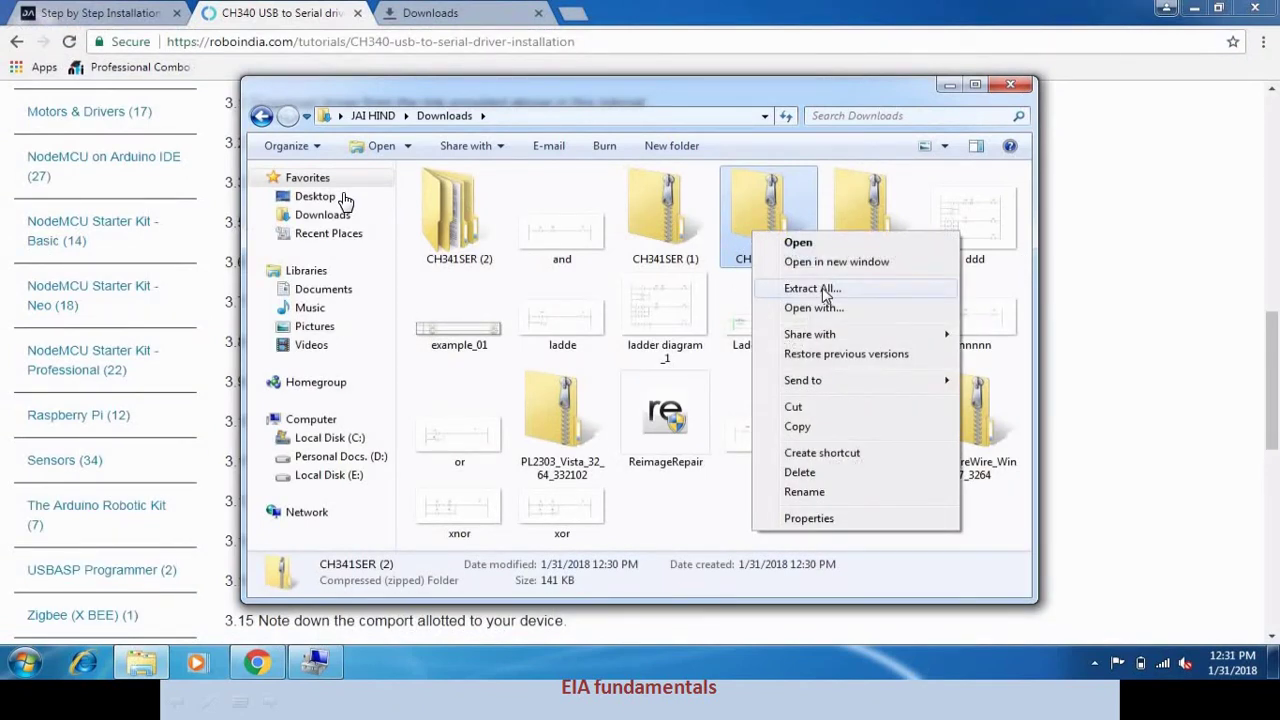
click(458, 258)
double_click(455, 237)
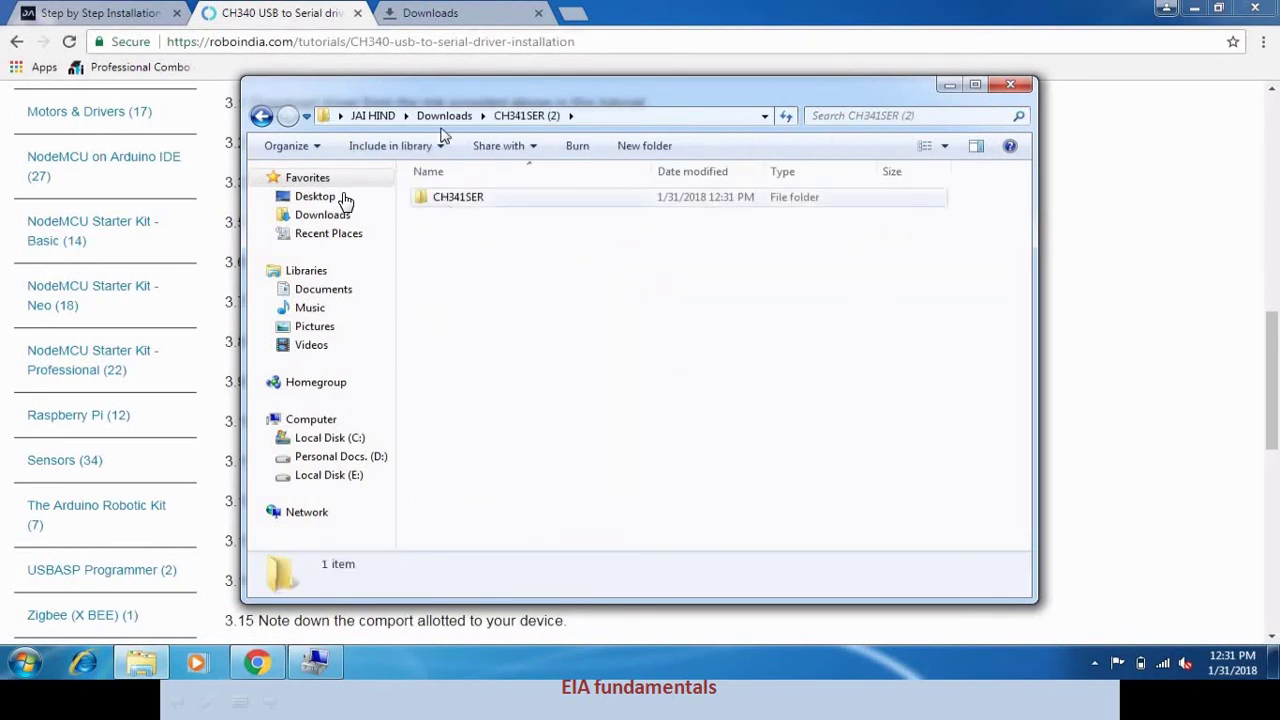
double_click(455, 197)
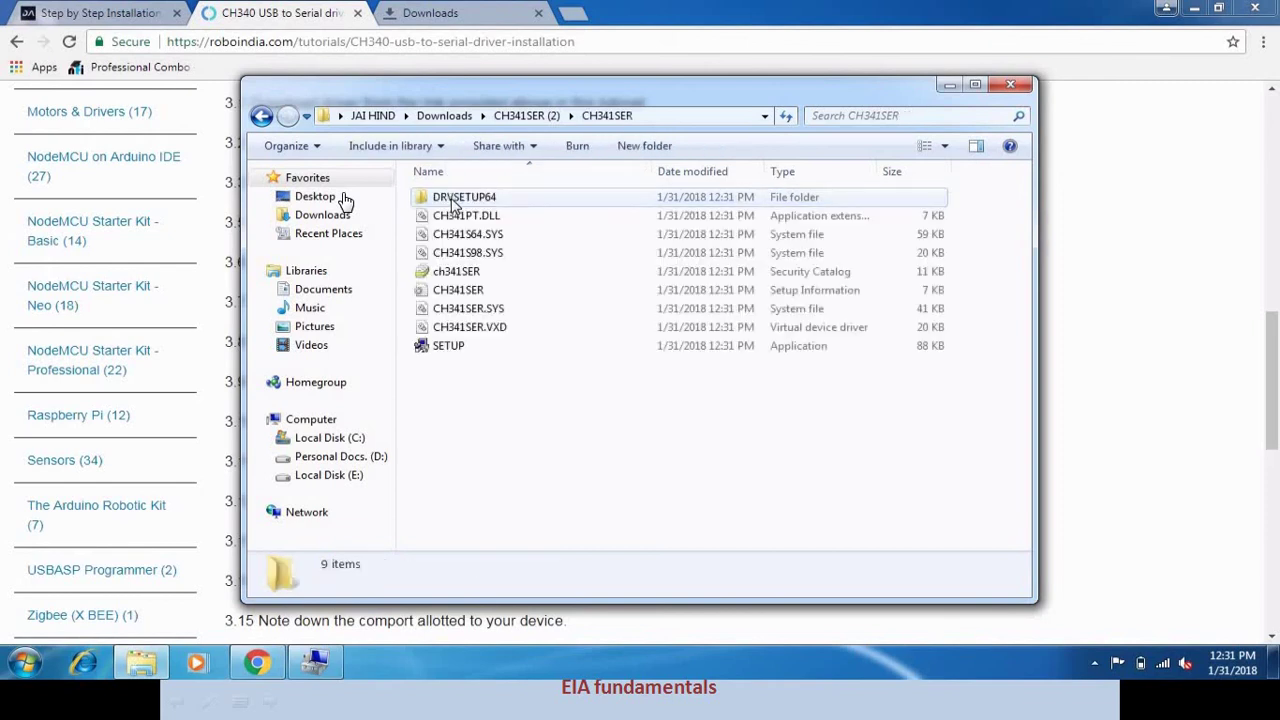
Step: Run the extracted SETUP application, install the driver with CH341SER.INF and close the DriverSetup window
right_click(446, 345)
click(524, 371)
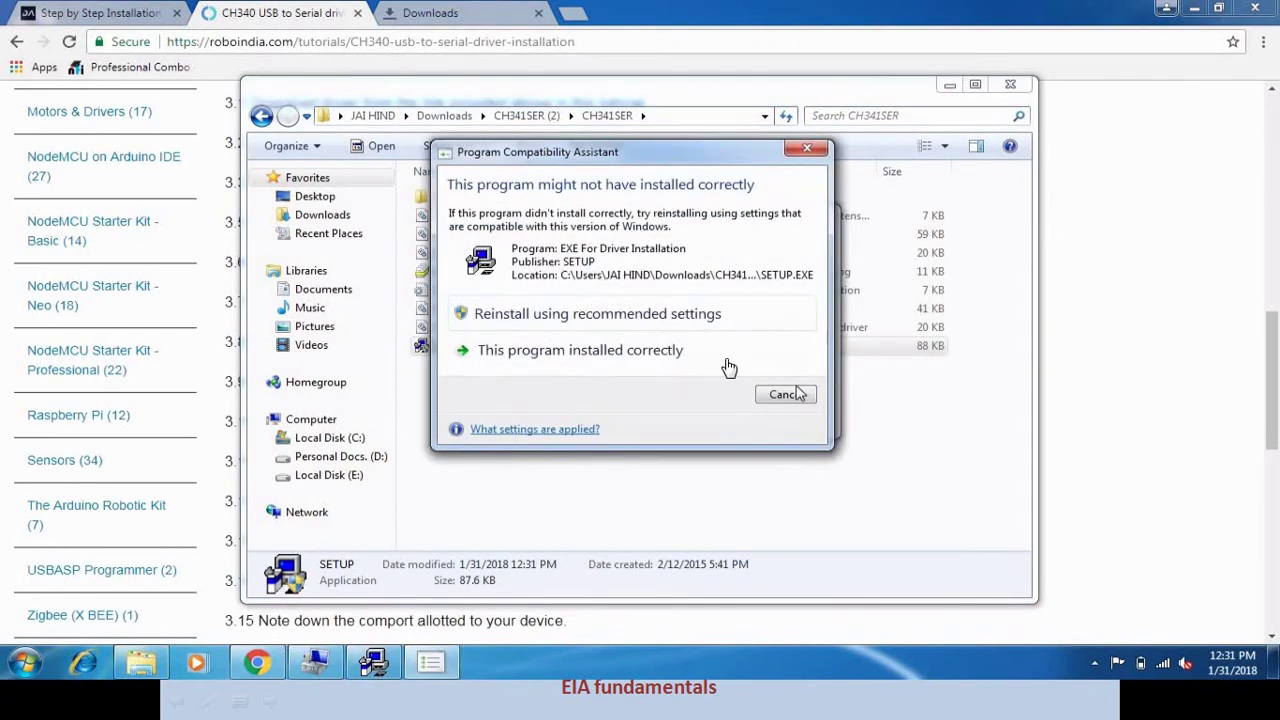
click(724, 362)
click(522, 307)
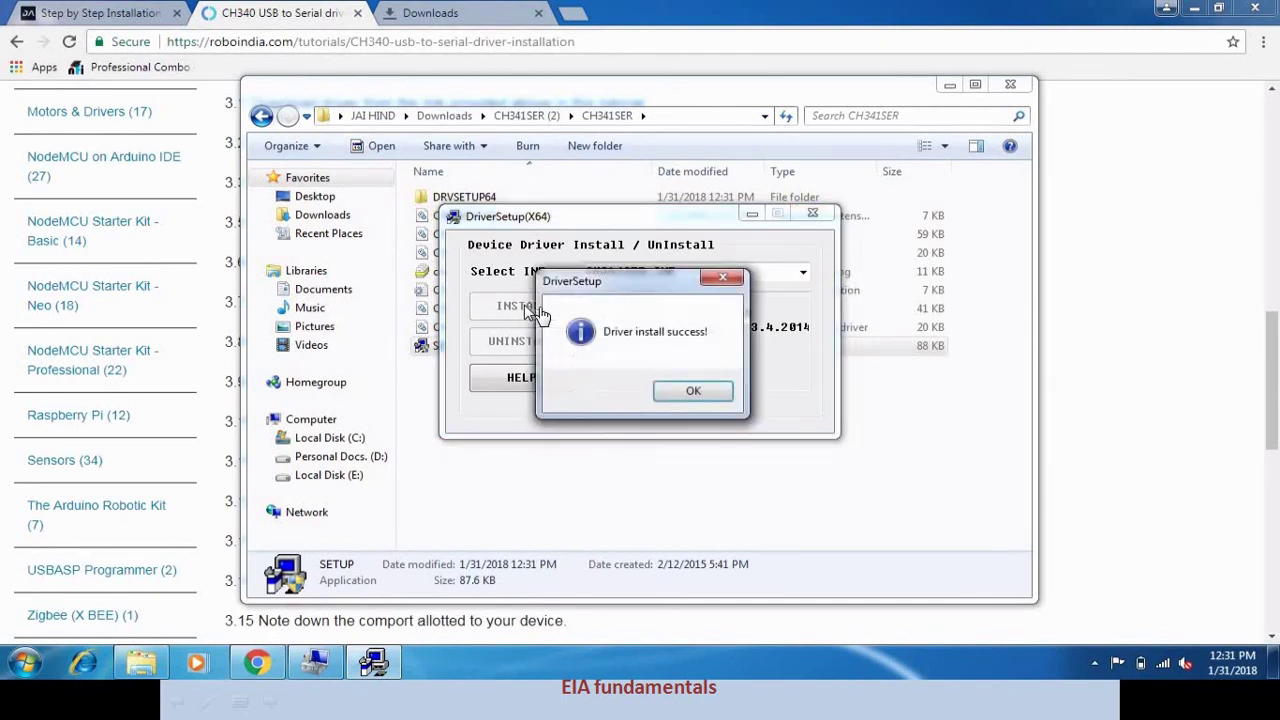
click(694, 391)
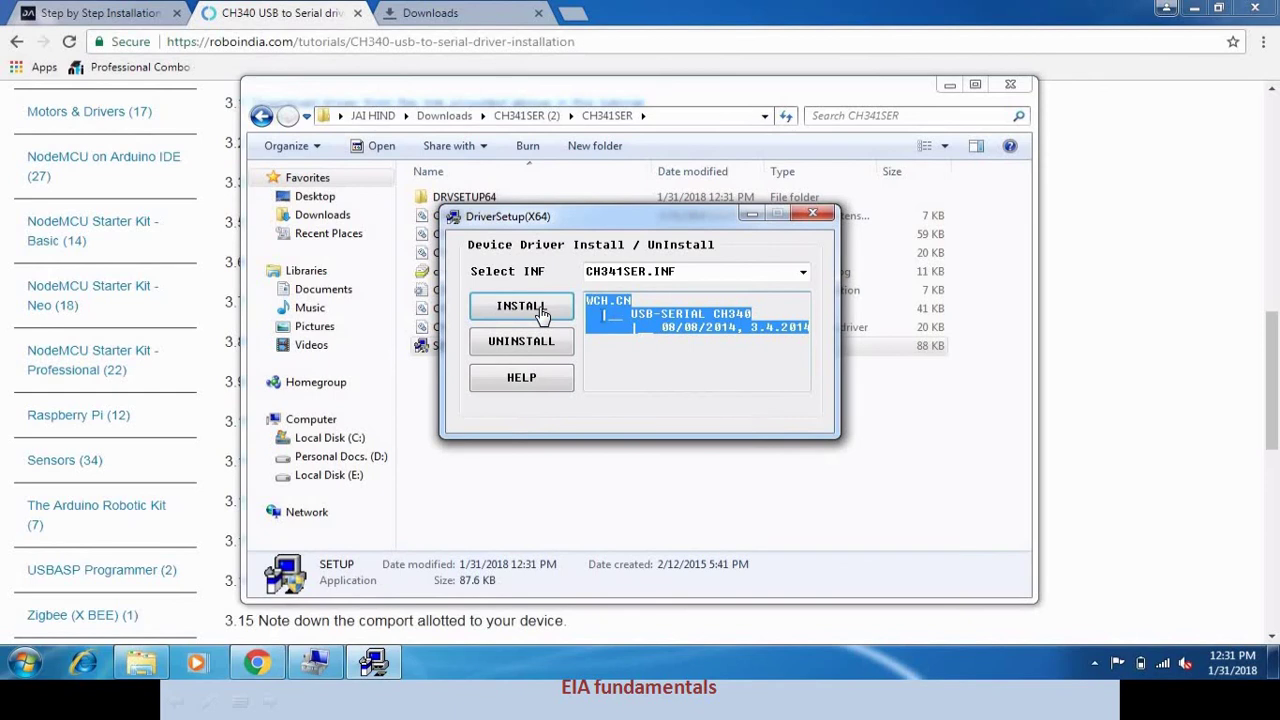
click(818, 216)
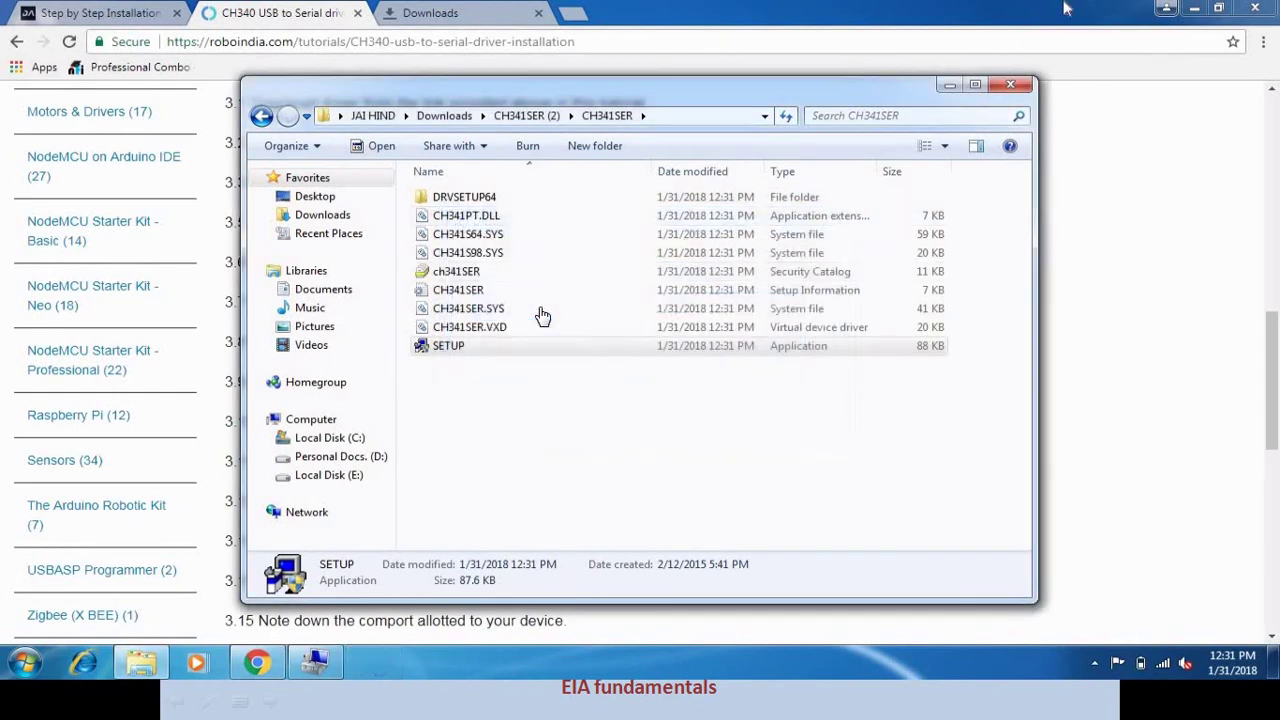
Step: Close the folder window, switch to Computer Management and expand Ports (COM & LPT) to check the CH340 device, dismissing the driver notification
click(1018, 88)
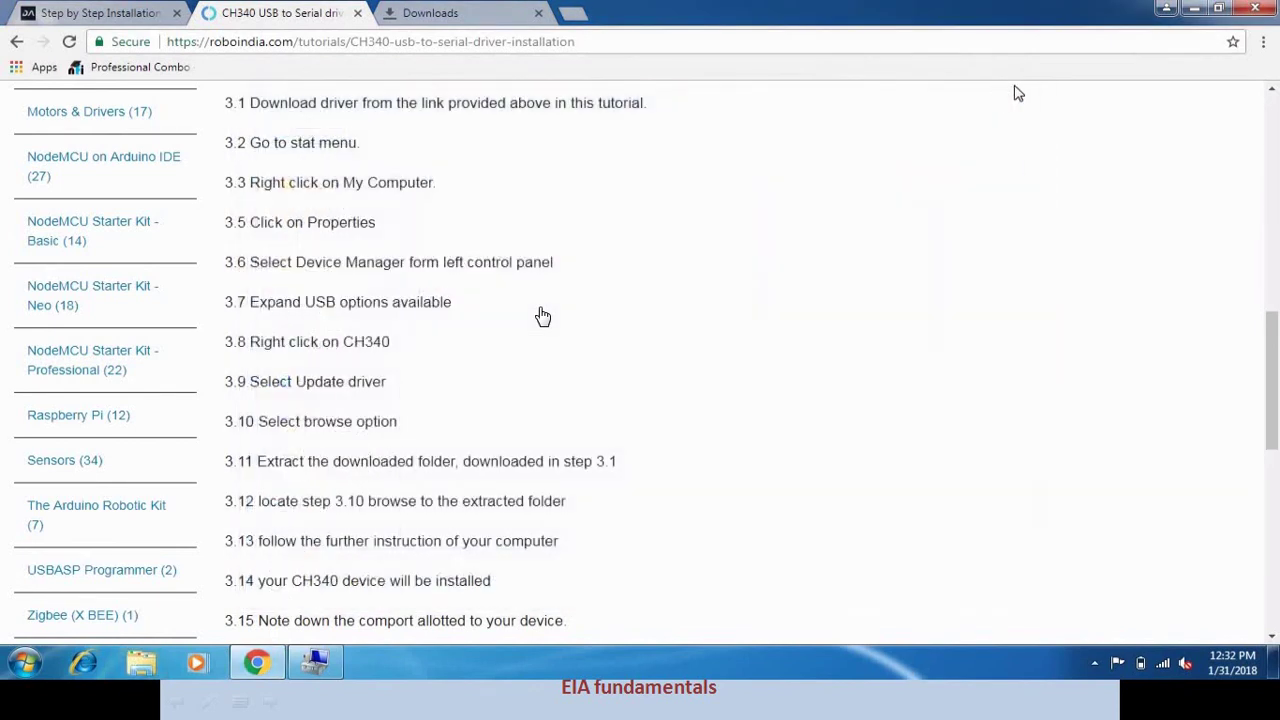
click(316, 664)
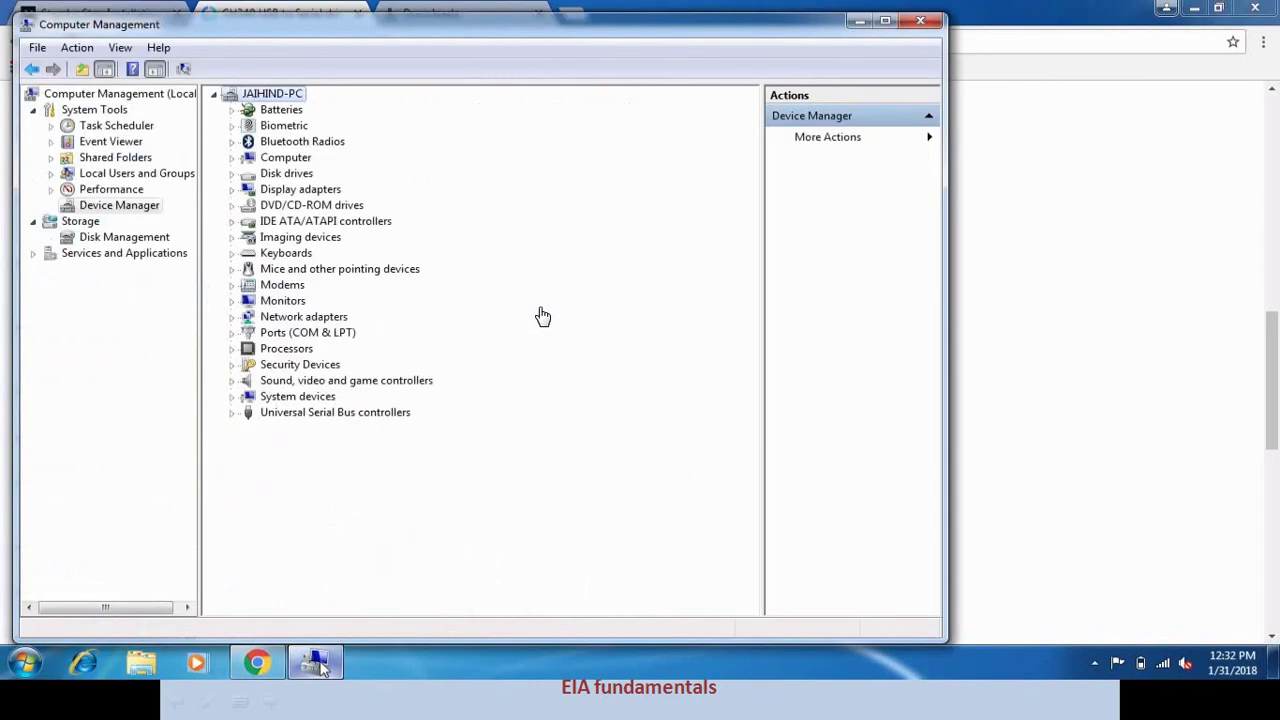
click(231, 333)
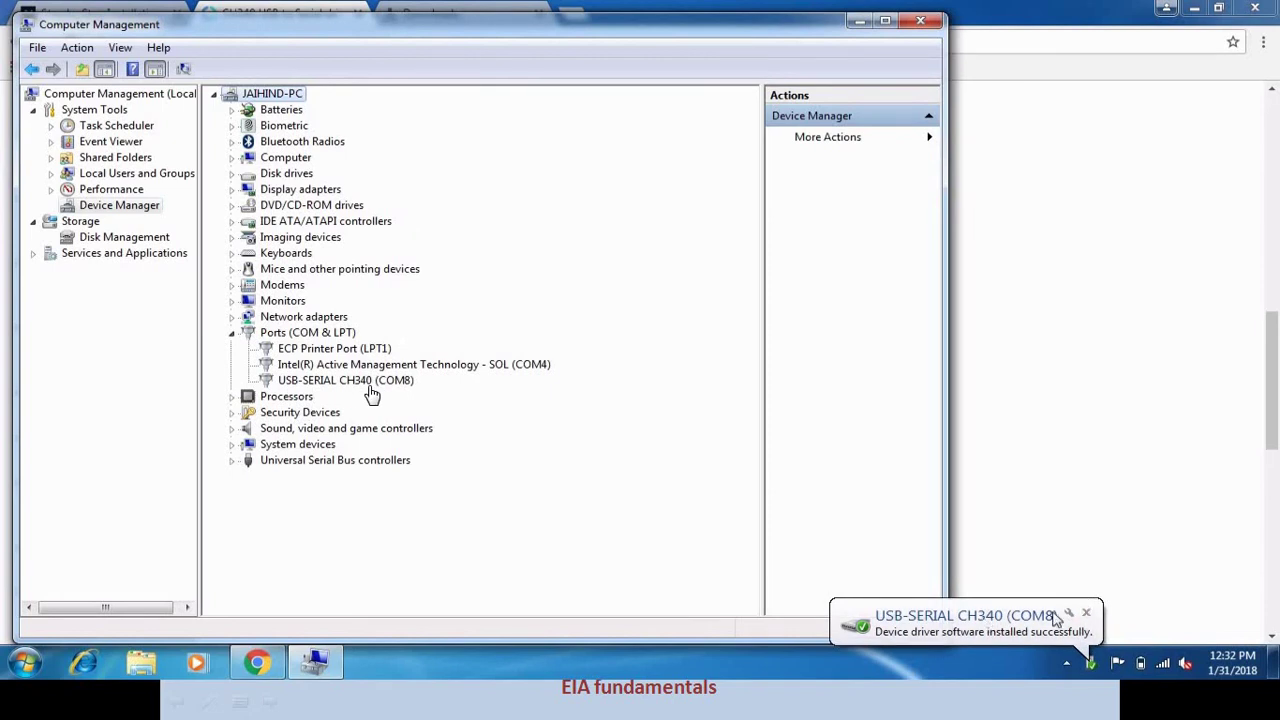
click(1089, 614)
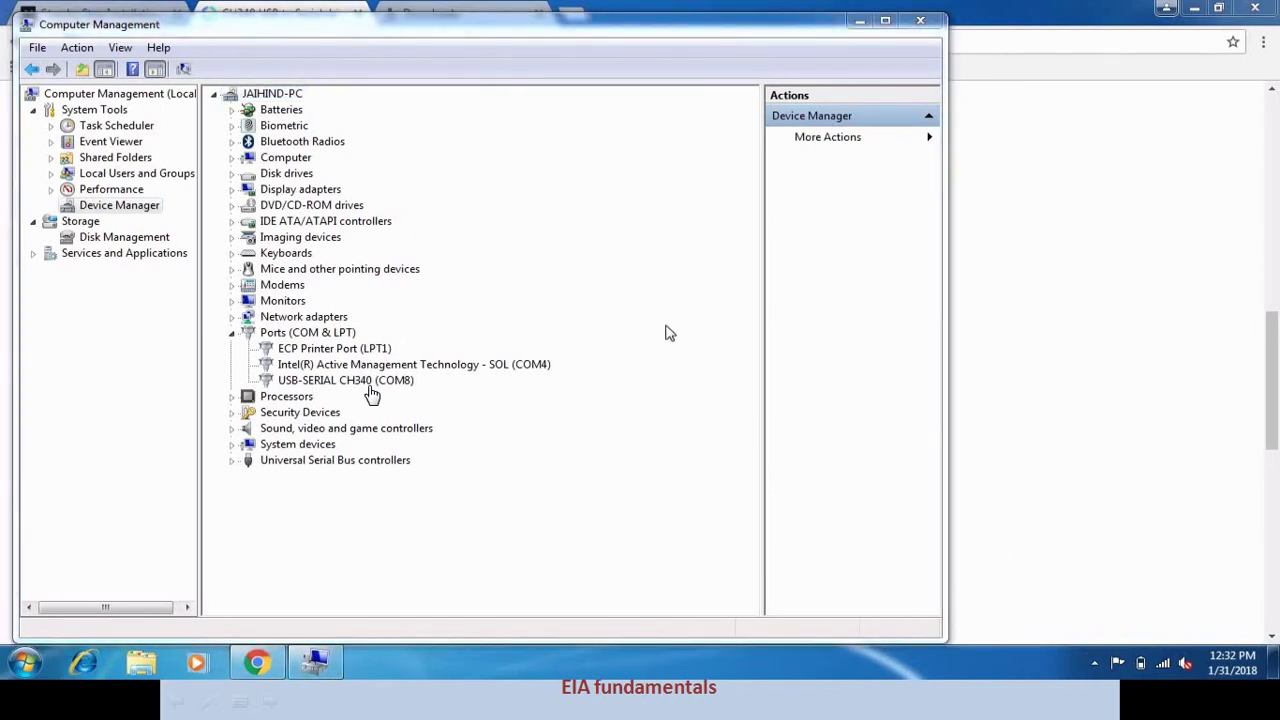